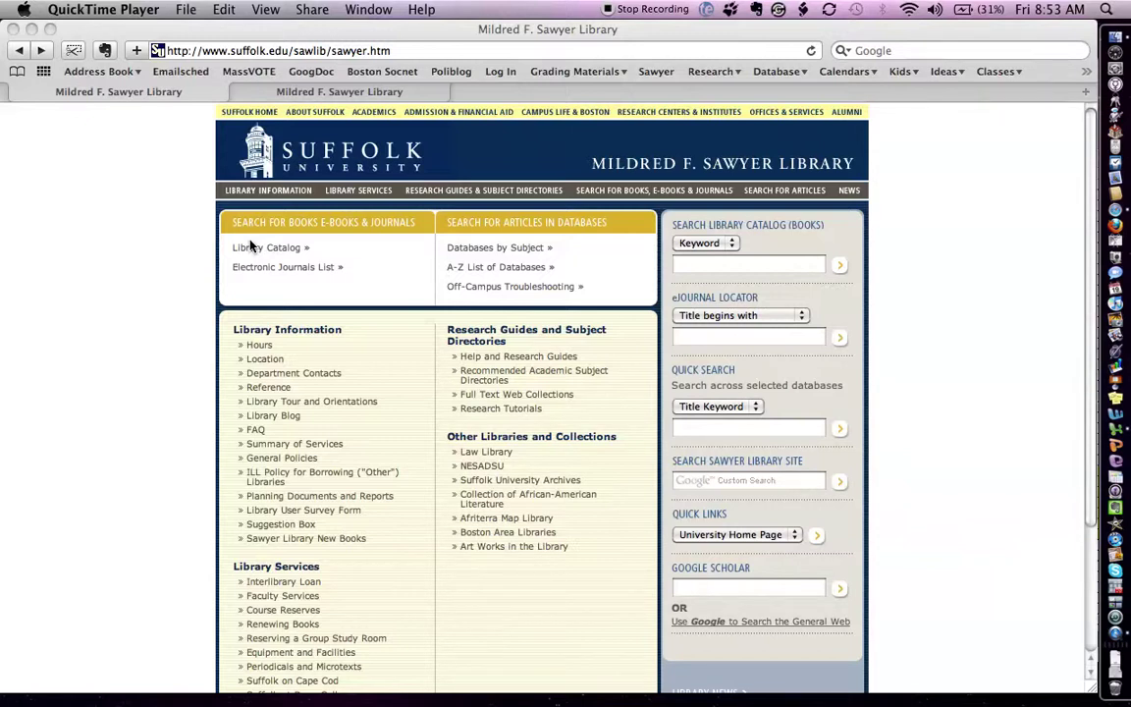
Step: Open the CQ Press Political Reference Suite from the library's Social Sciences databases by subject
{"action": "left_click", "coordinate": [145, 246]}
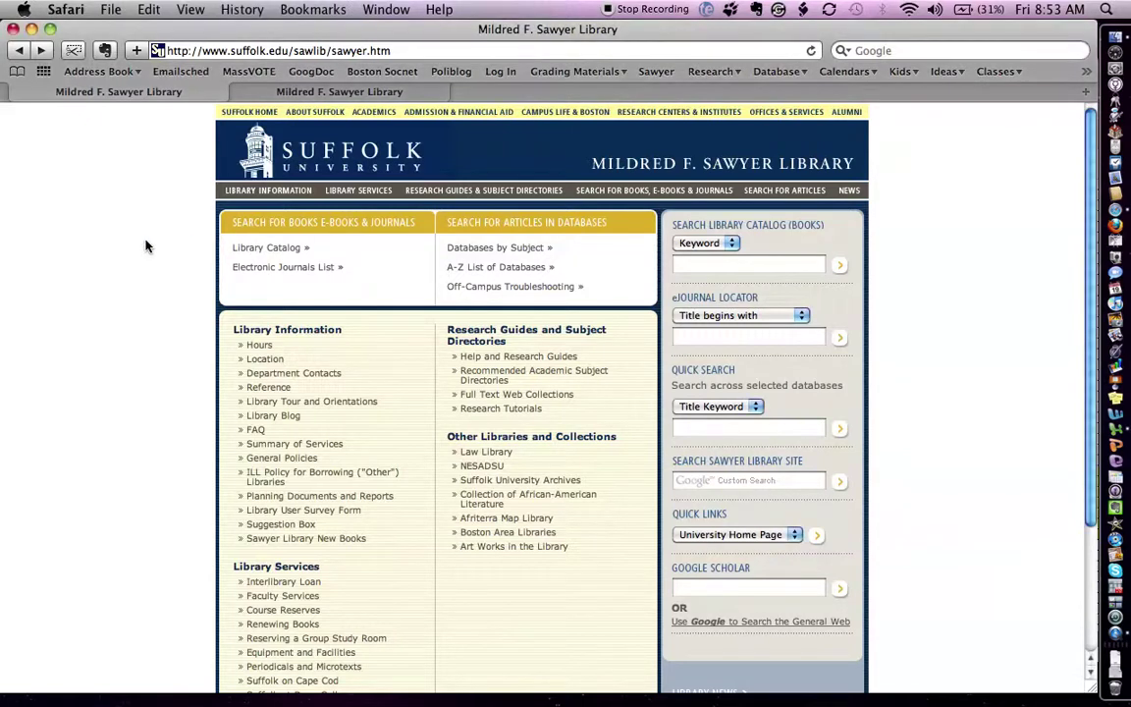
{"action": "left_click", "coordinate": [474, 249]}
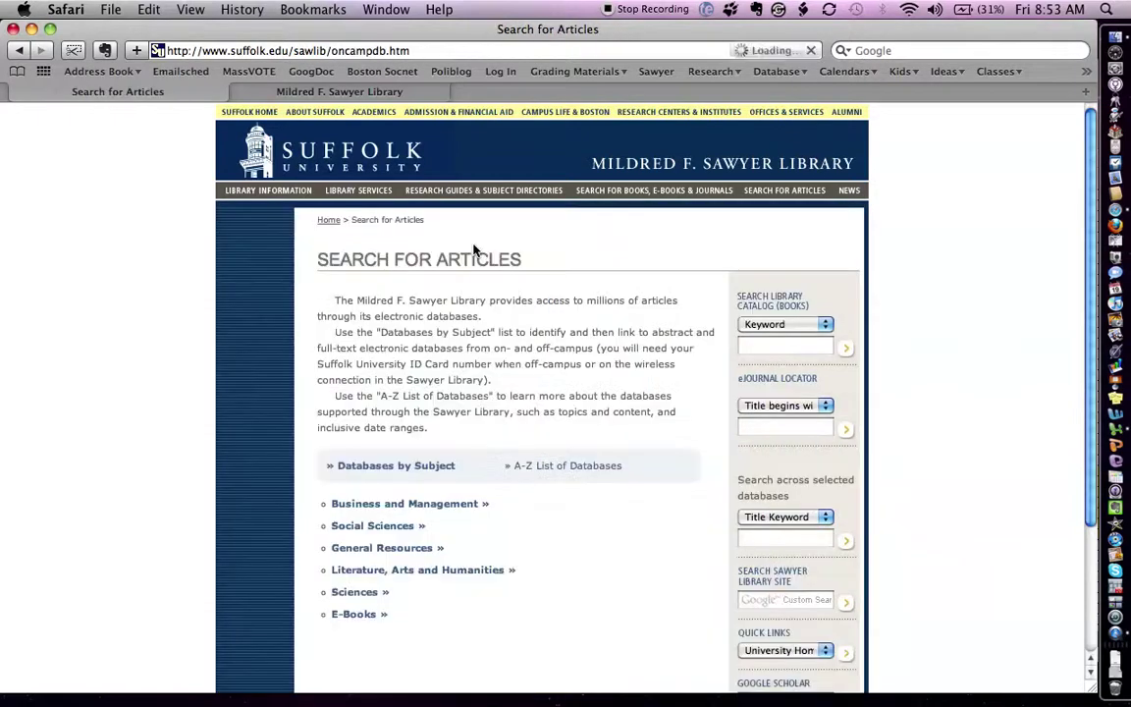
{"action": "left_click", "coordinate": [373, 525]}
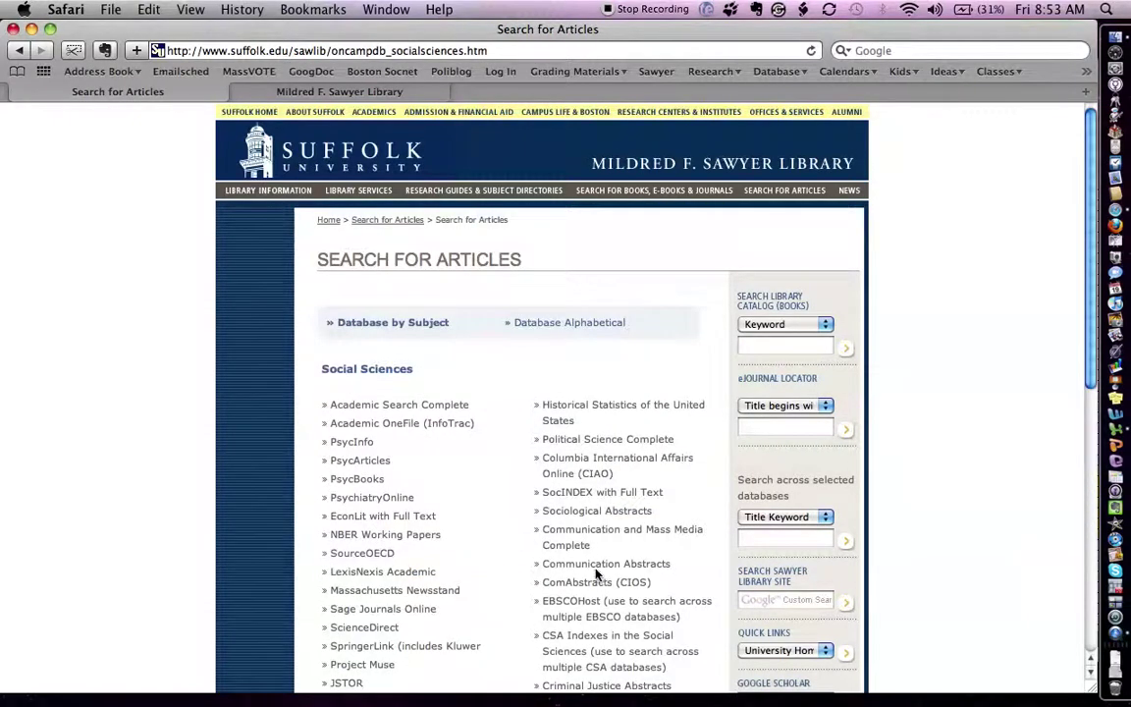
{"action": "scroll", "coordinate": [535, 518], "scroll_direction": "down", "scroll_amount": 5}
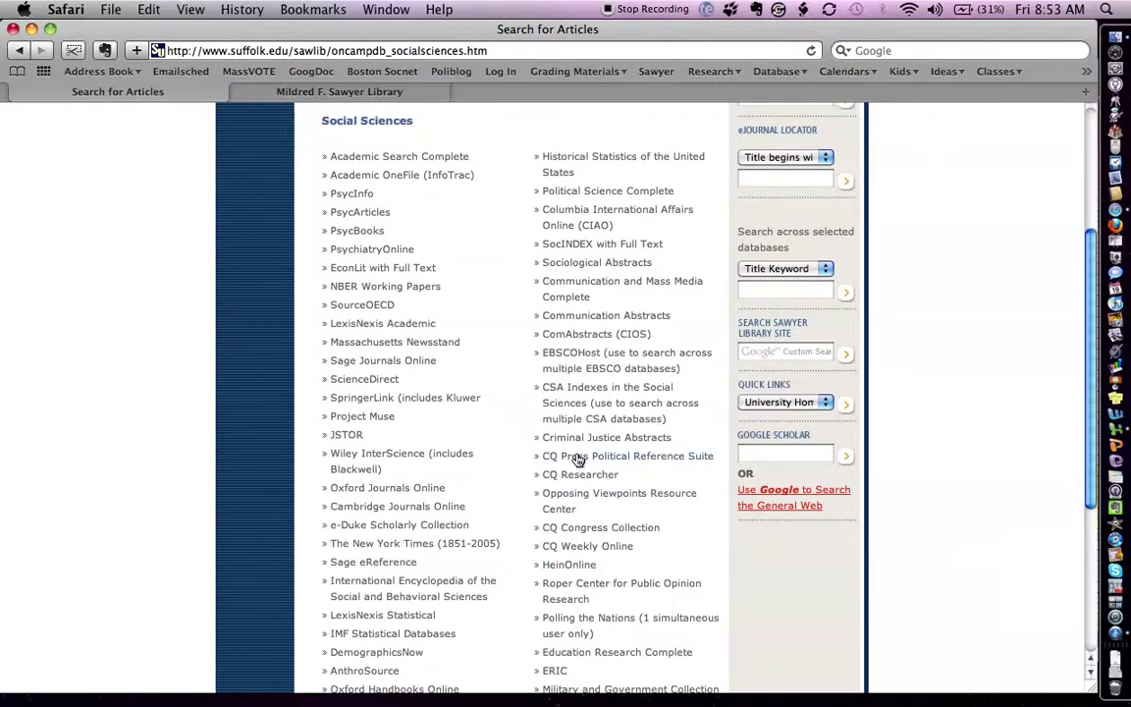
{"action": "left_click", "coordinate": [578, 457]}
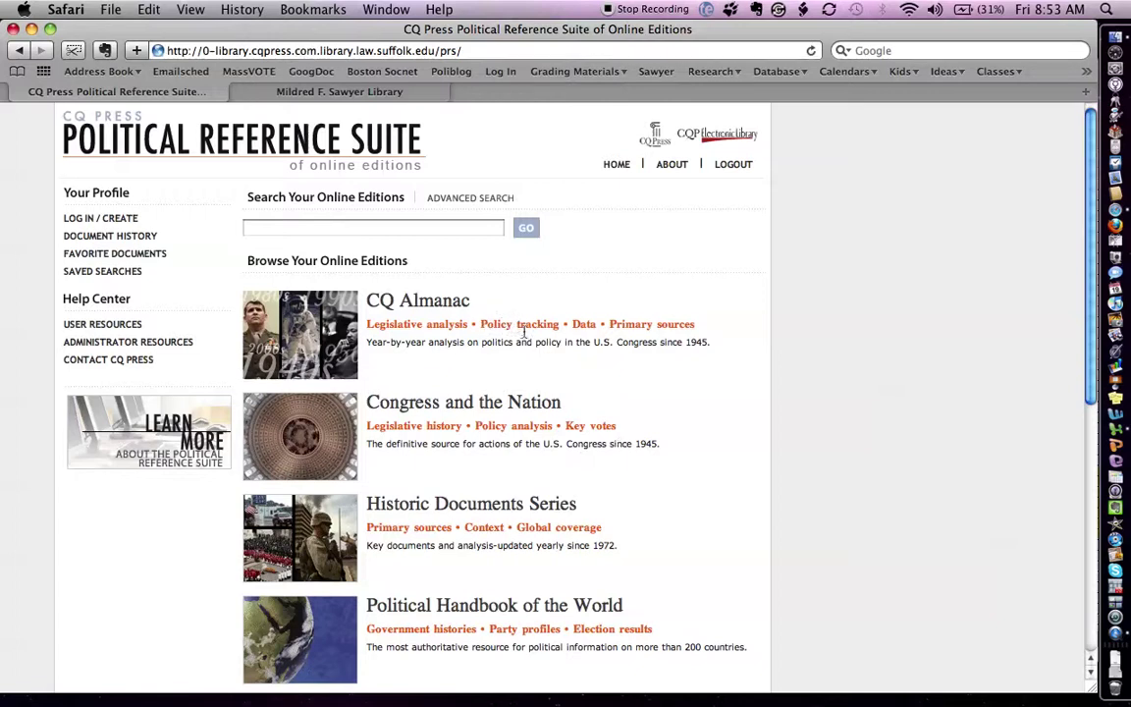
Step: Open Vital Statistics on American Politics from the list of online editions
{"action": "scroll", "coordinate": [601, 371], "scroll_direction": "down", "scroll_amount": 3}
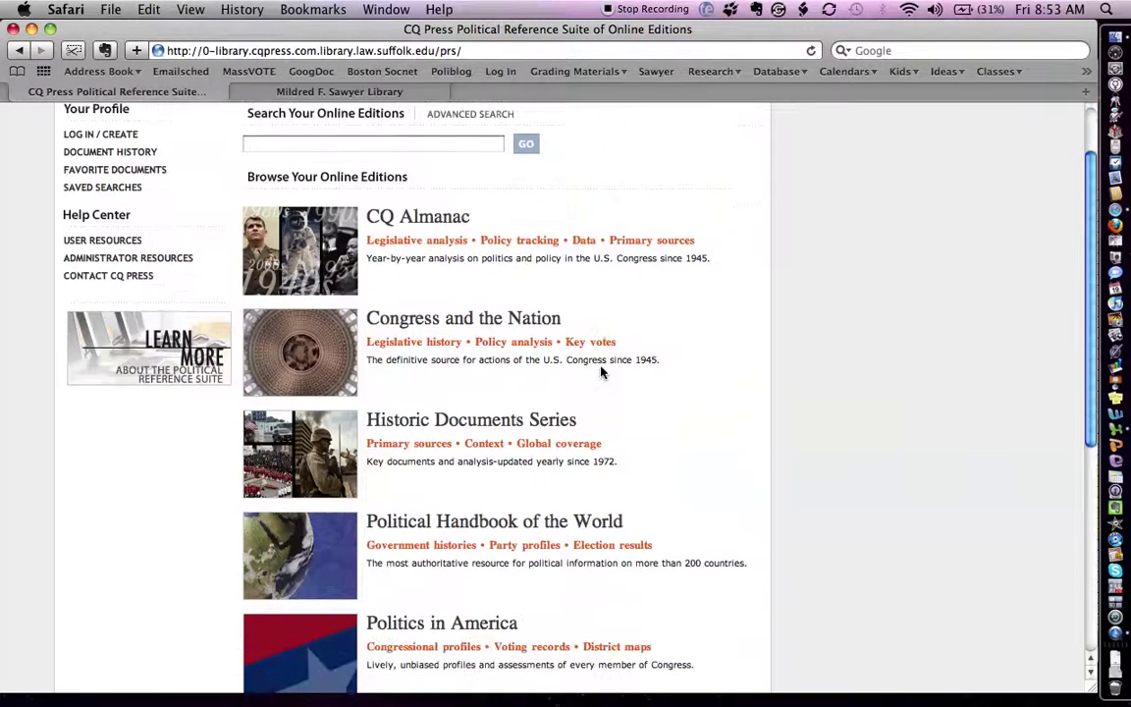
{"action": "scroll", "coordinate": [601, 371], "scroll_direction": "down", "scroll_amount": 2}
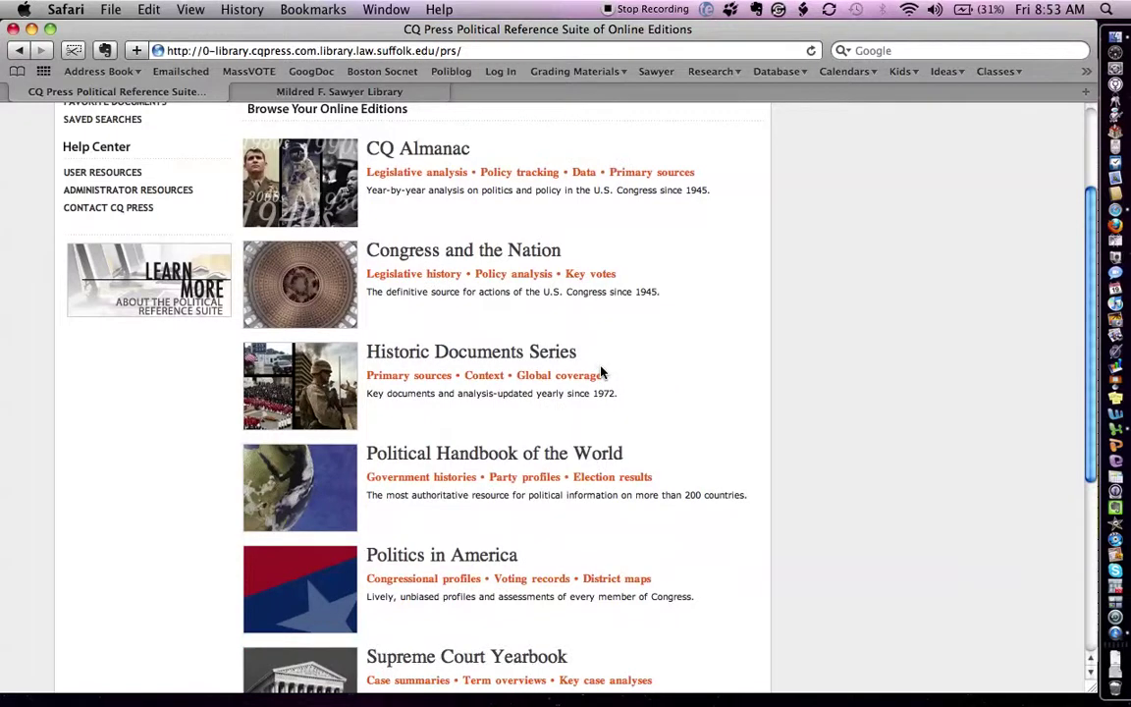
{"action": "scroll", "coordinate": [664, 393], "scroll_direction": "down", "scroll_amount": 9}
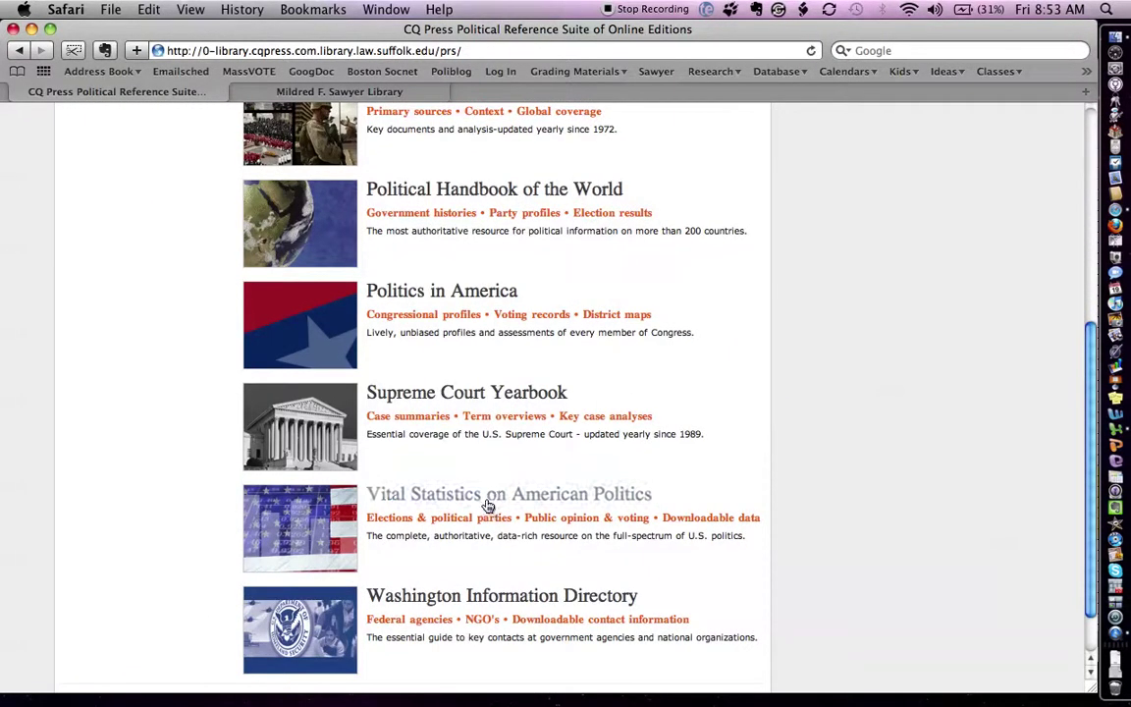
{"action": "left_click", "coordinate": [488, 506]}
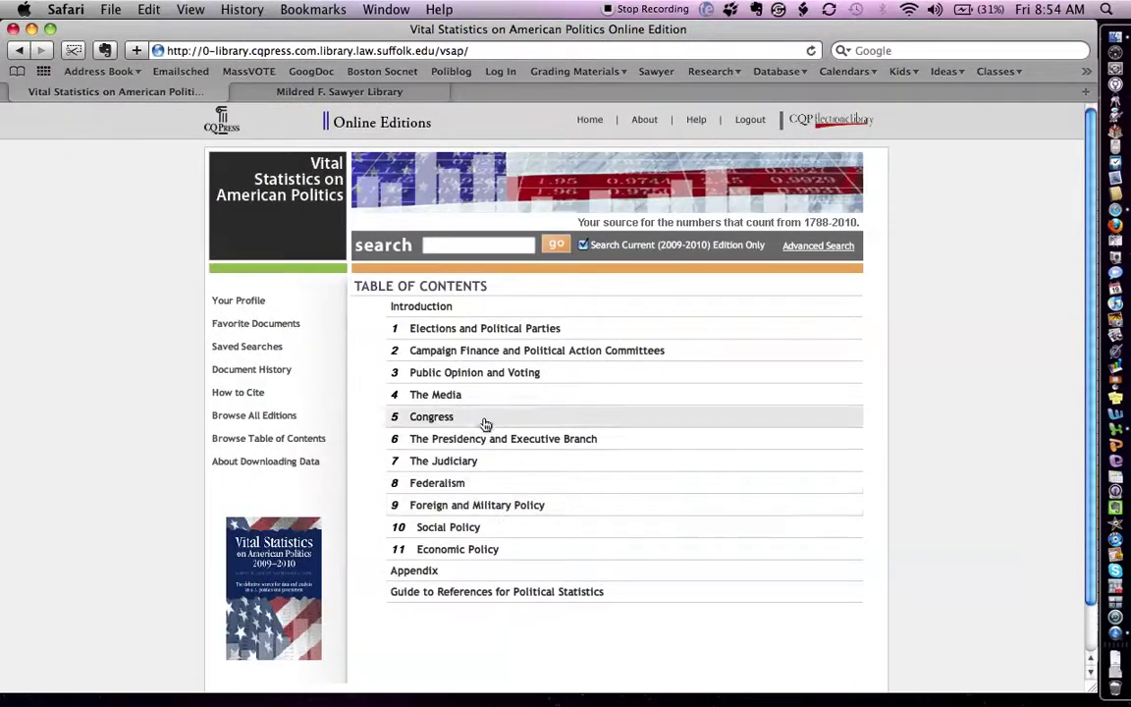
Step: Download the Excel version of Table 3-2, Partisan Identification by Groups, from the Public Opinion and Voting chapter
{"action": "left_click", "coordinate": [480, 374]}
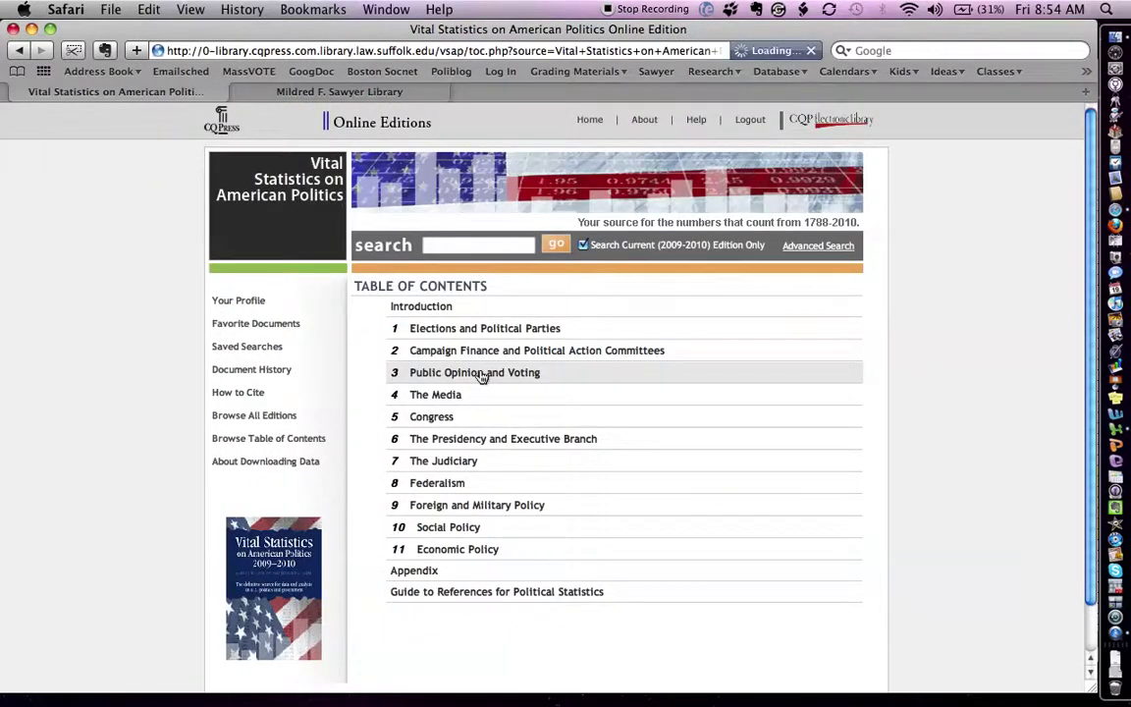
{"action": "scroll", "coordinate": [576, 425], "scroll_direction": "down", "scroll_amount": 2}
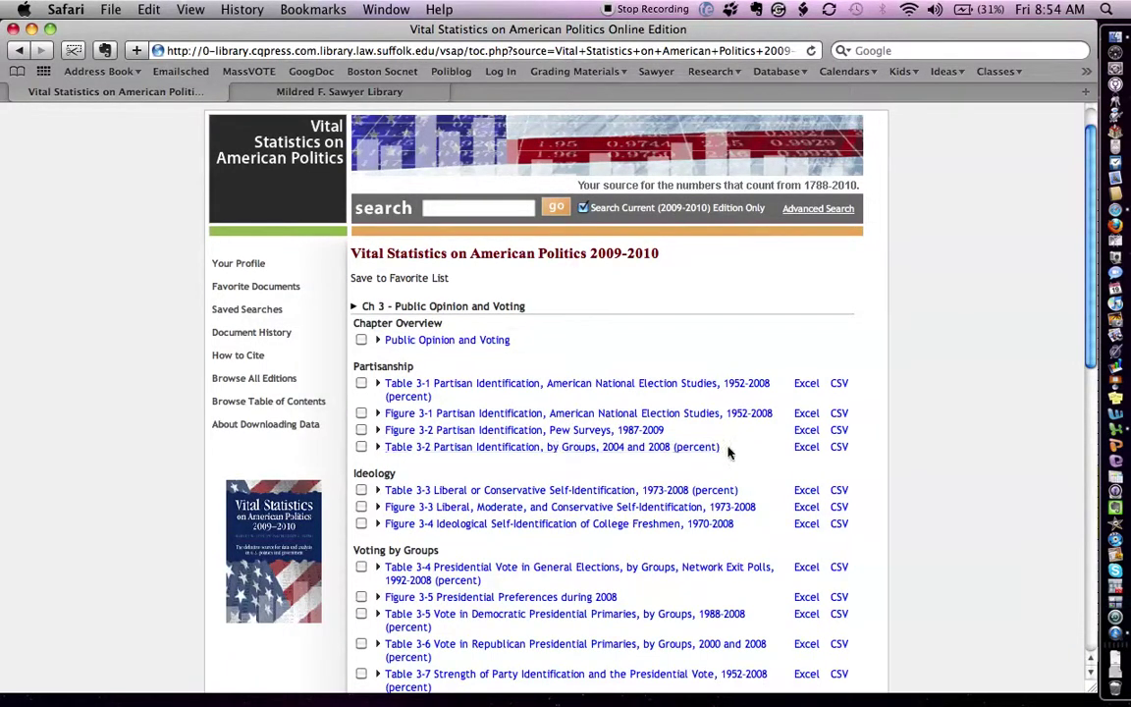
{"action": "left_click", "coordinate": [801, 451]}
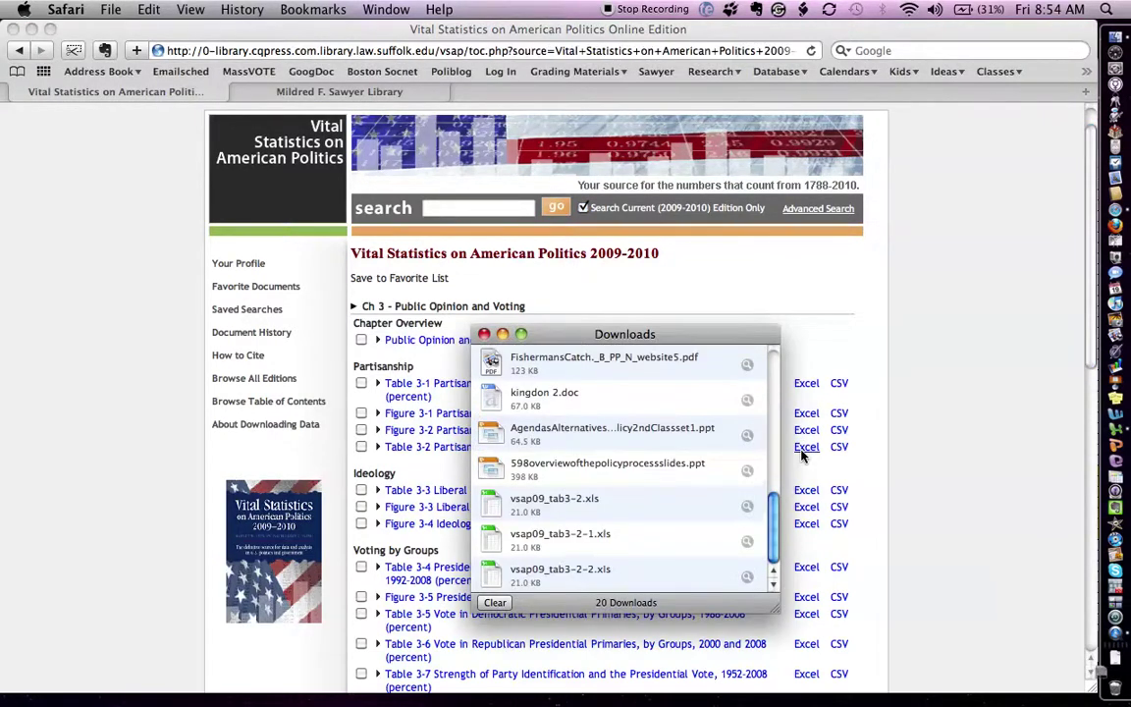
Step: Switch to Excel and examine the 2004 party identification figures for the under $20,000 and $20,000–29,999 income groups
{"action": "left_click", "coordinate": [1119, 432]}
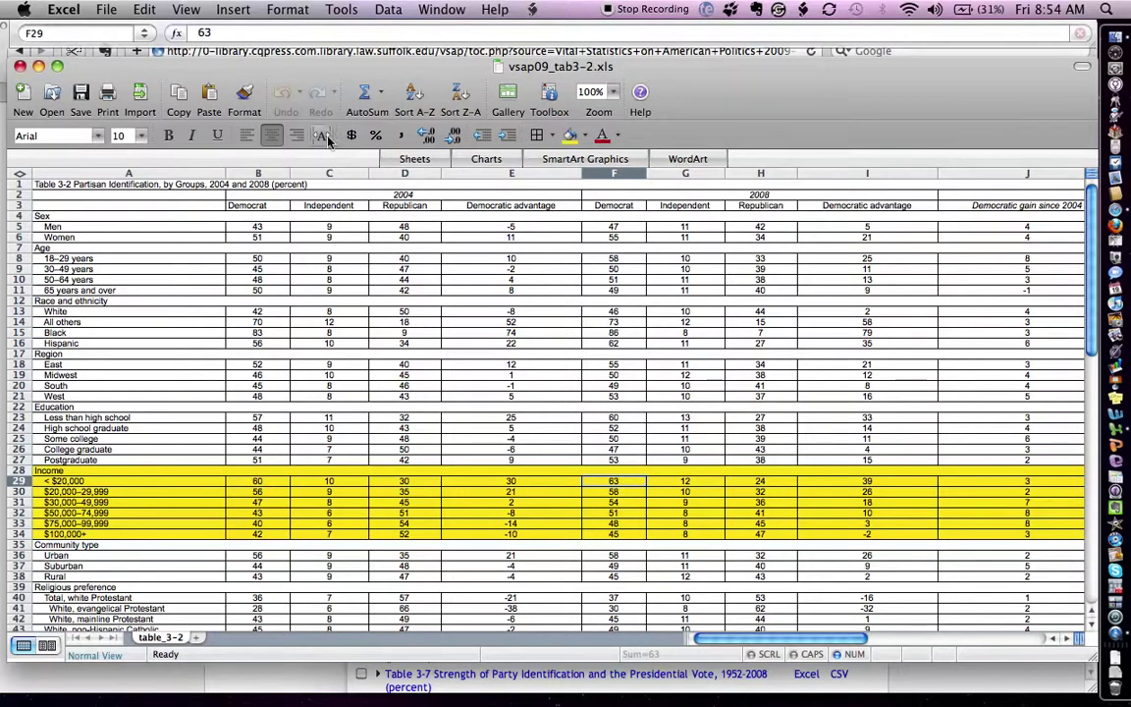
{"action": "left_click", "coordinate": [386, 193]}
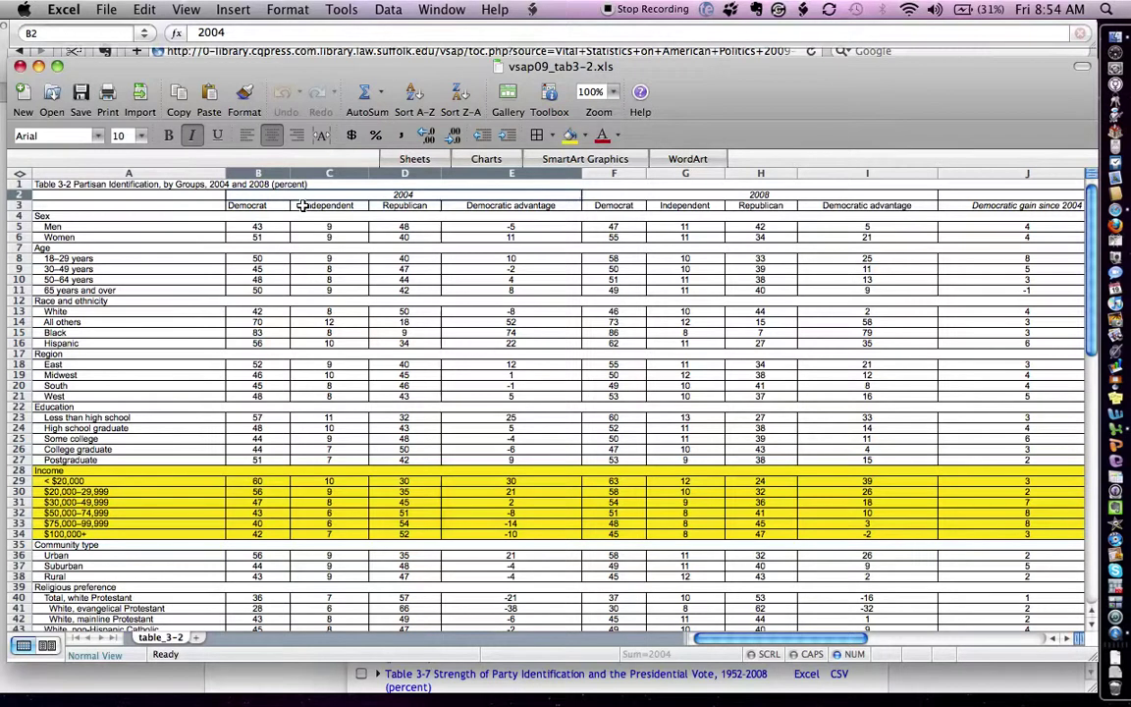
{"action": "left_click", "coordinate": [252, 479]}
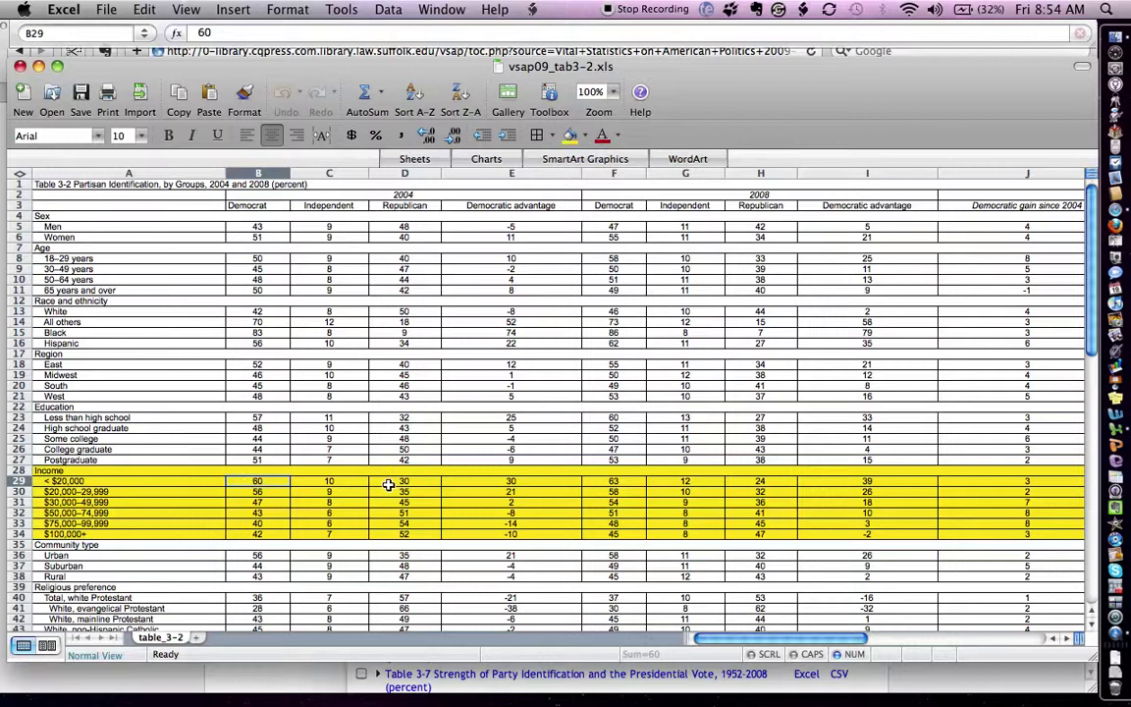
{"action": "left_click", "coordinate": [266, 495]}
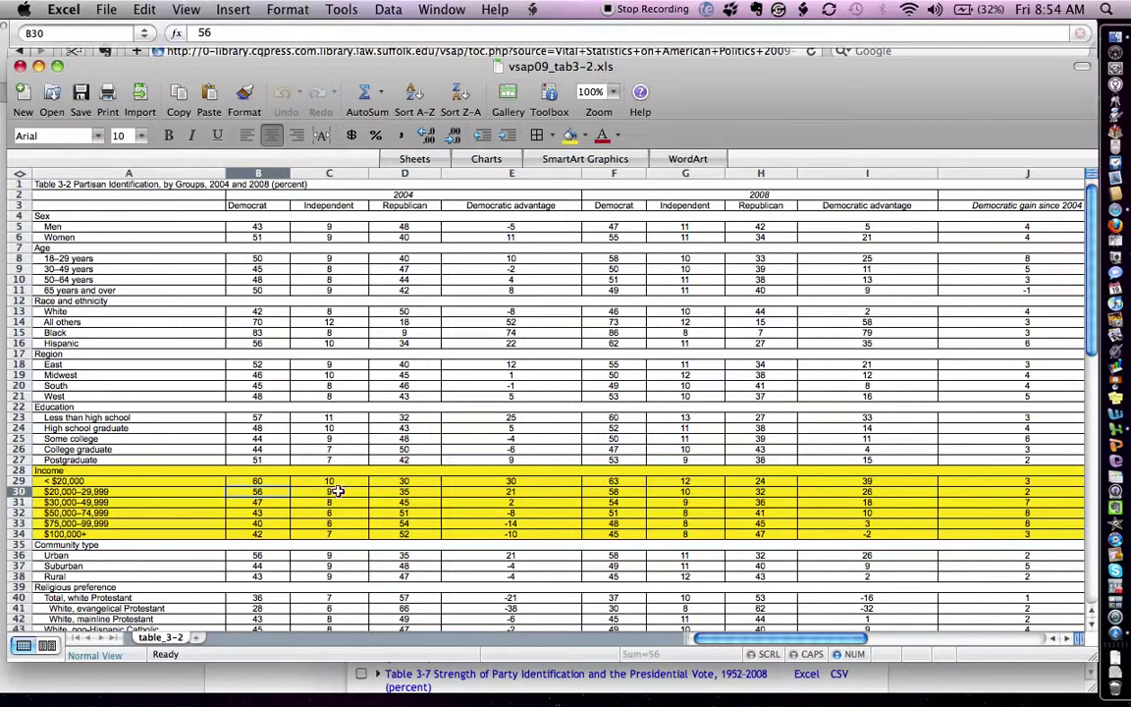
{"action": "left_click", "coordinate": [401, 494]}
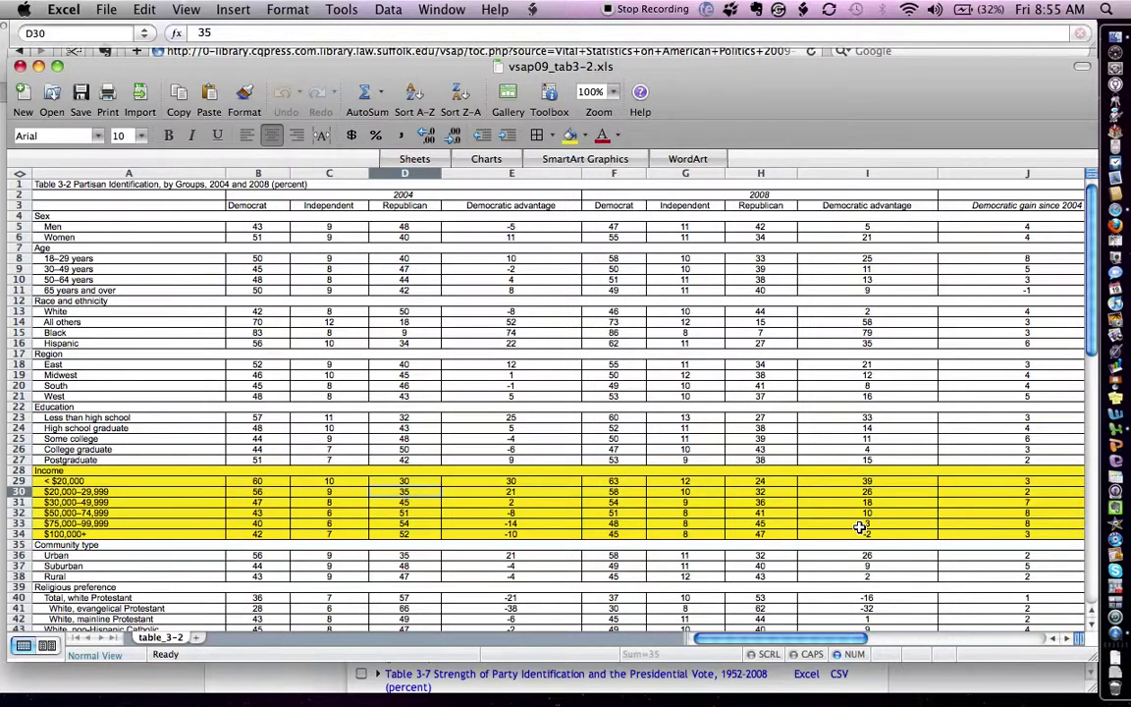
Step: Switch back to Safari, close the Downloads window and search the Sawyer Library catalog by keyword for "inequality party"
{"action": "key", "text": "super+Tab"}
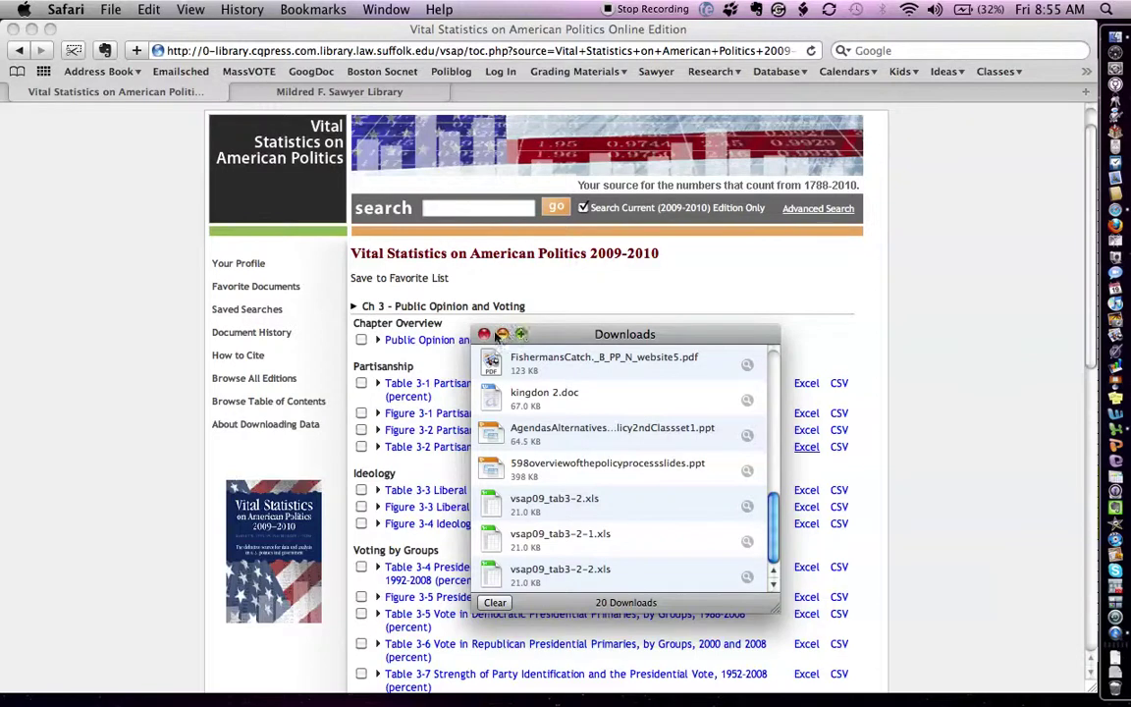
{"action": "left_click", "coordinate": [484, 335]}
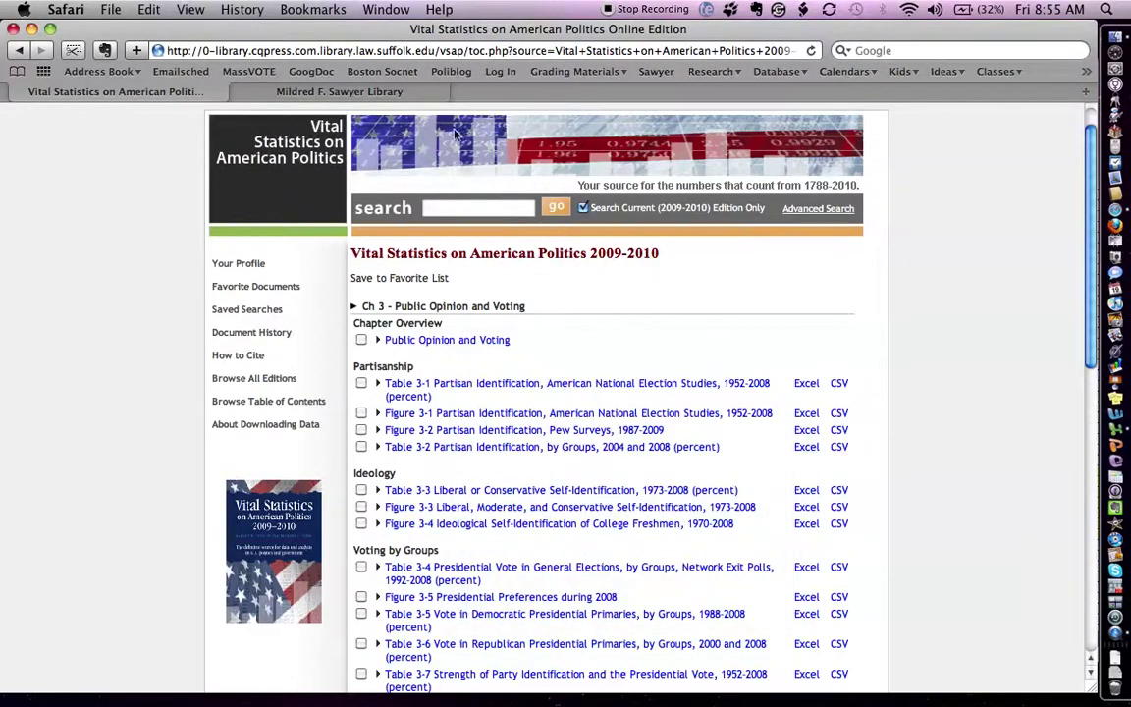
{"action": "left_click", "coordinate": [378, 90]}
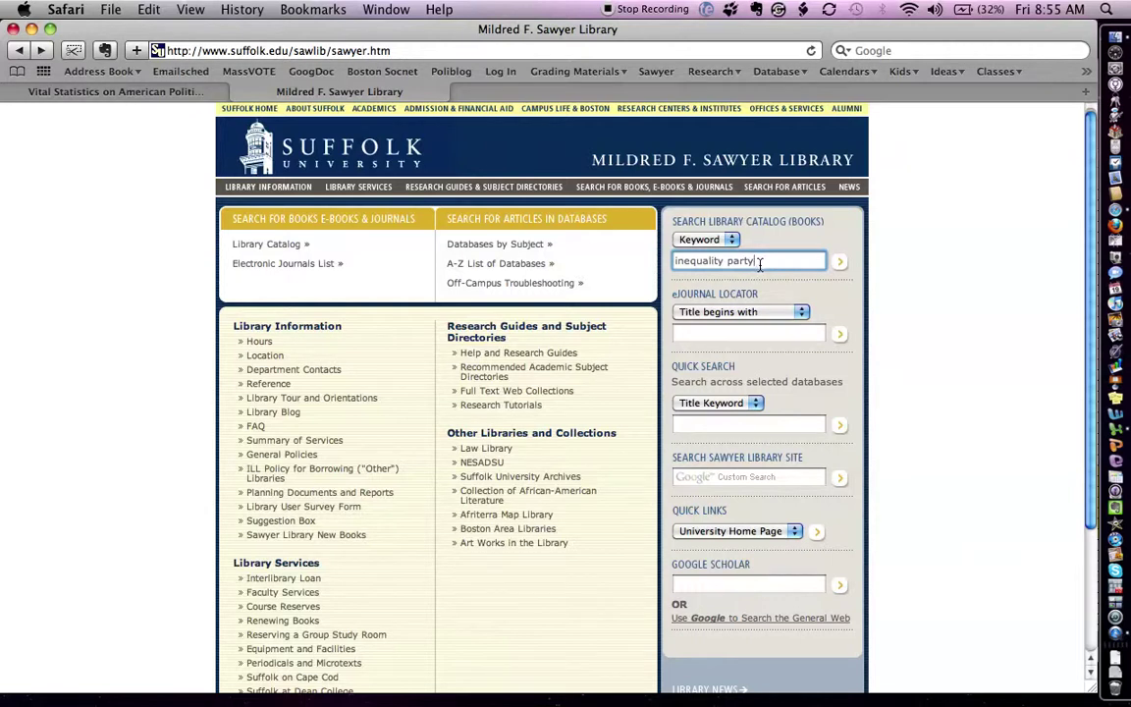
{"action": "left_click", "coordinate": [839, 263]}
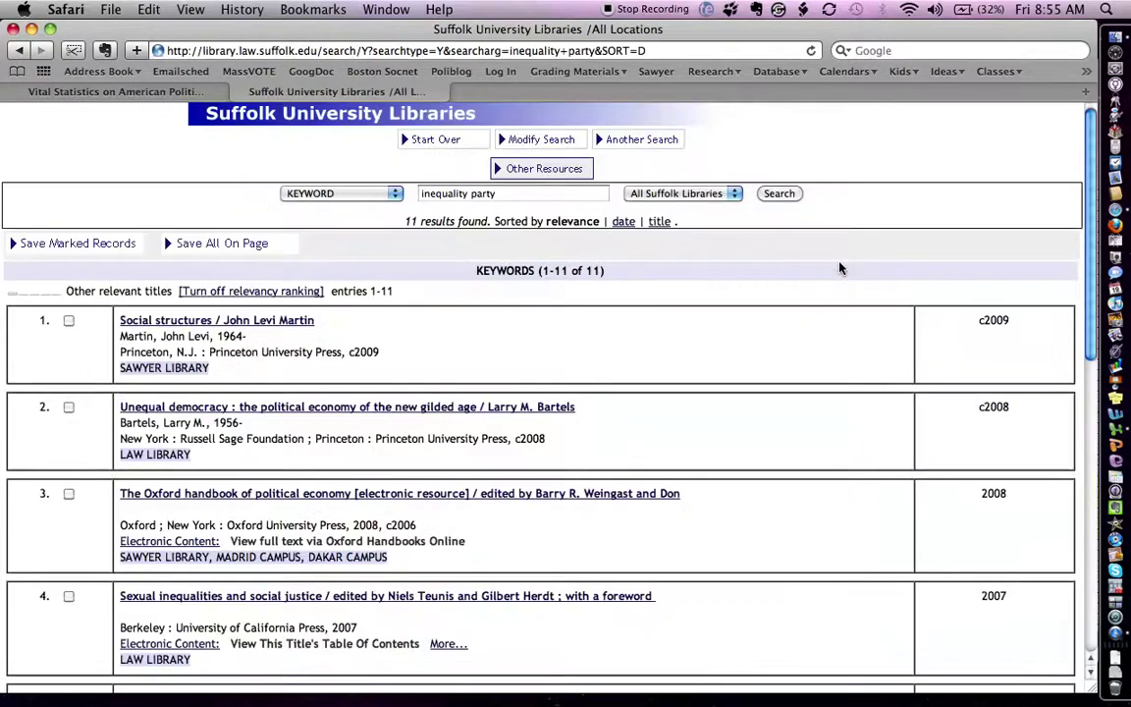
Step: Open the catalog record for "Unequal democracy: the political economy of the new gilded age" and review its details
{"action": "scroll", "coordinate": [480, 359], "scroll_direction": "down", "scroll_amount": 2}
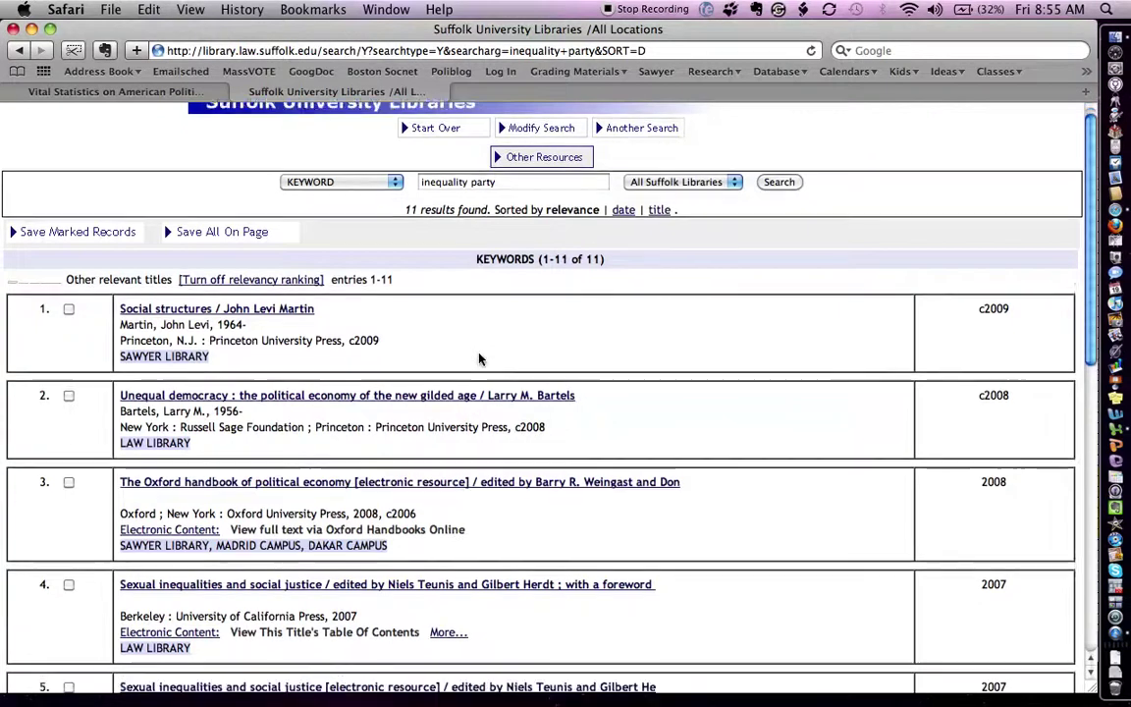
{"action": "scroll", "coordinate": [480, 360], "scroll_direction": "down", "scroll_amount": 3}
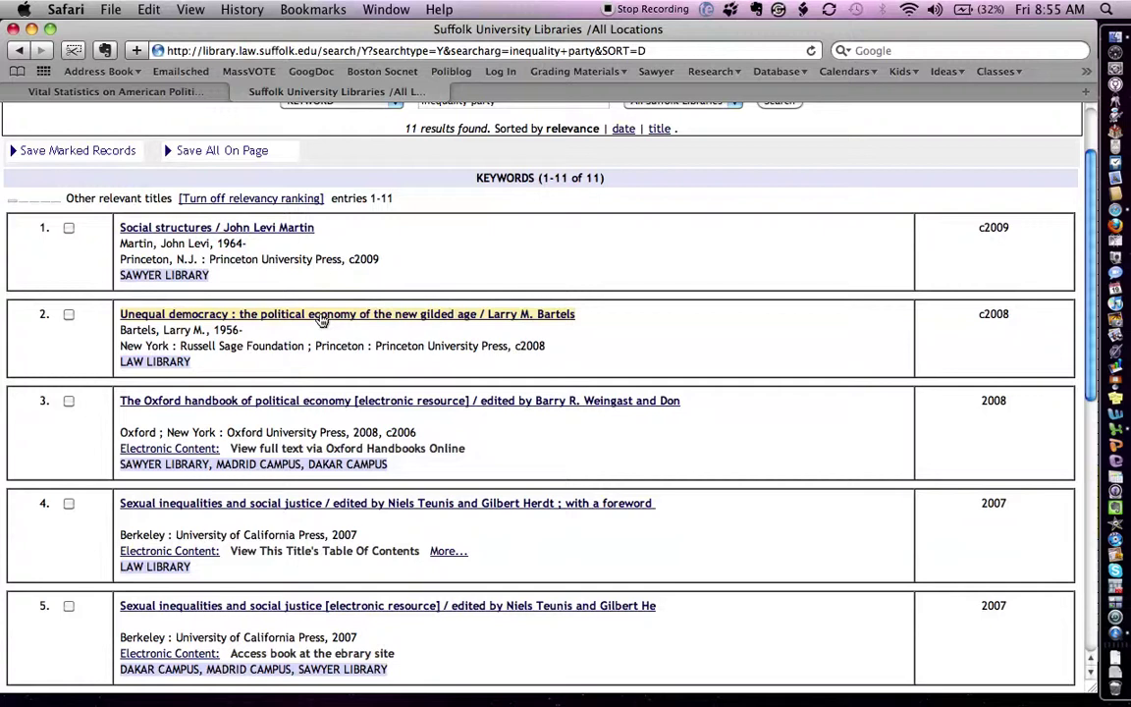
{"action": "left_click", "coordinate": [321, 315]}
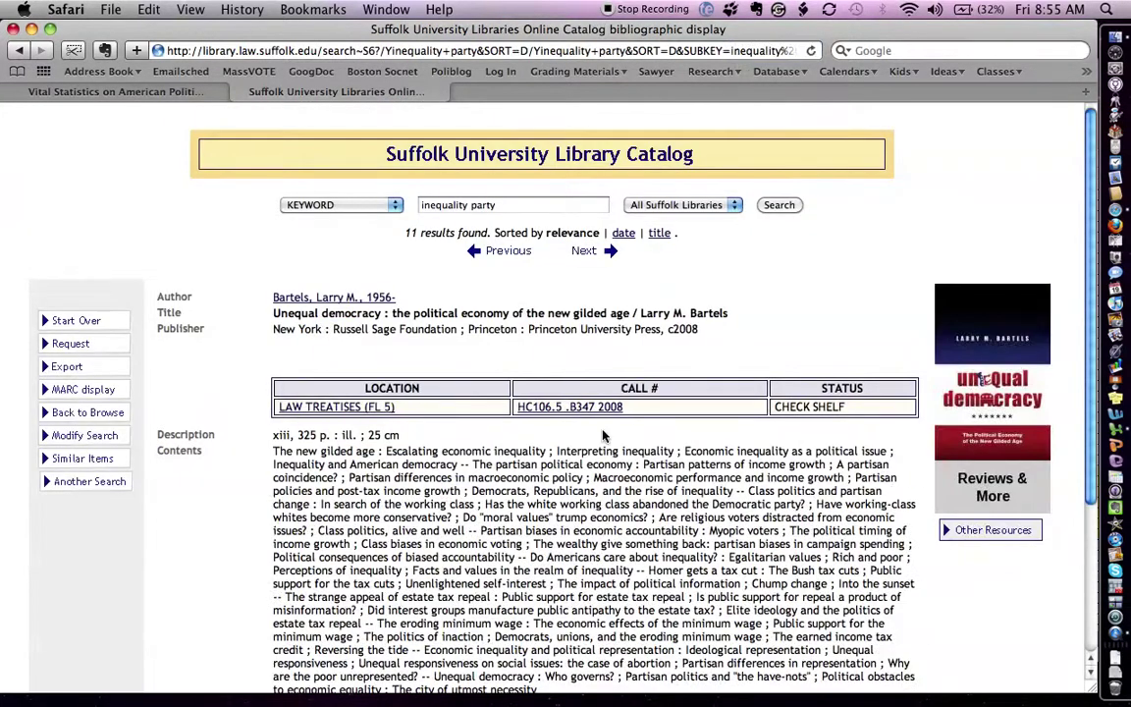
{"action": "scroll", "coordinate": [621, 501], "scroll_direction": "down", "scroll_amount": 1}
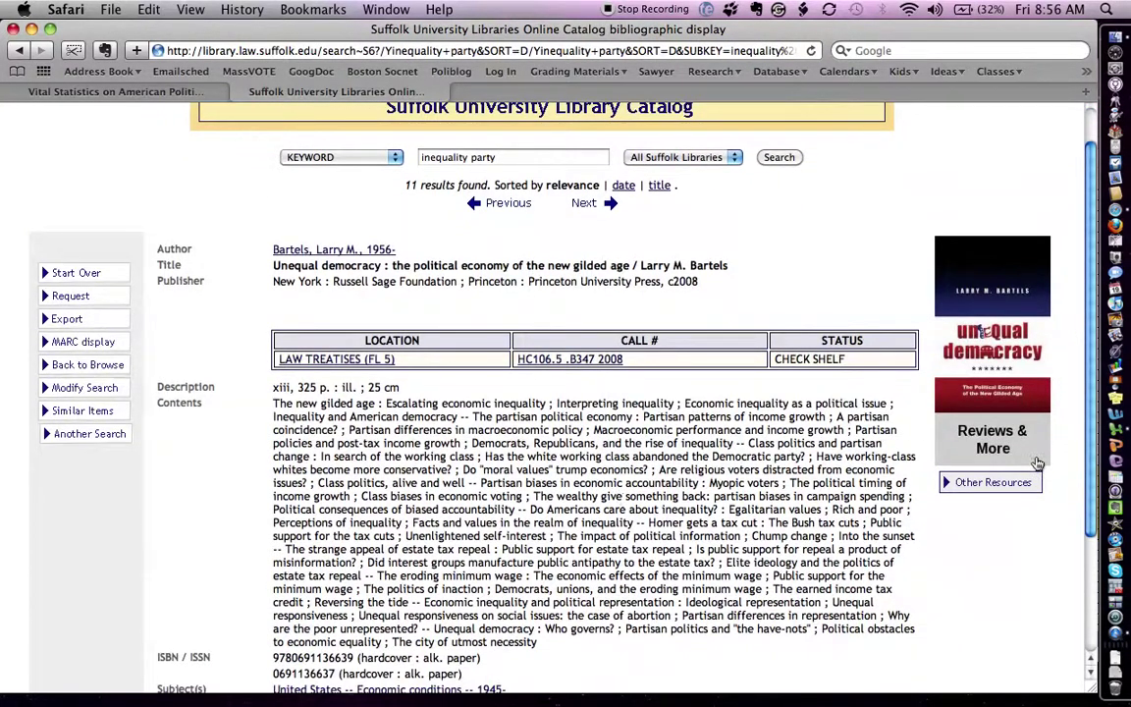
{"action": "scroll", "coordinate": [773, 478], "scroll_direction": "down", "scroll_amount": 1}
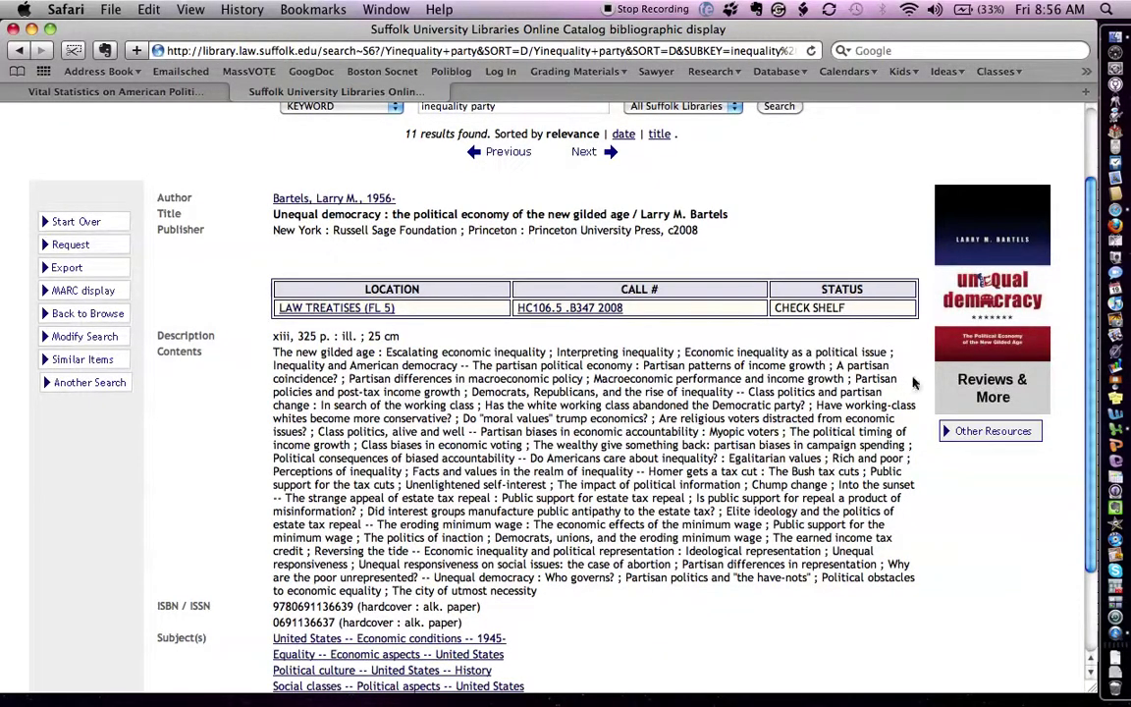
Step: Open the book's table of contents from its additional reviews information and read through the chapters
{"action": "left_click", "coordinate": [979, 391]}
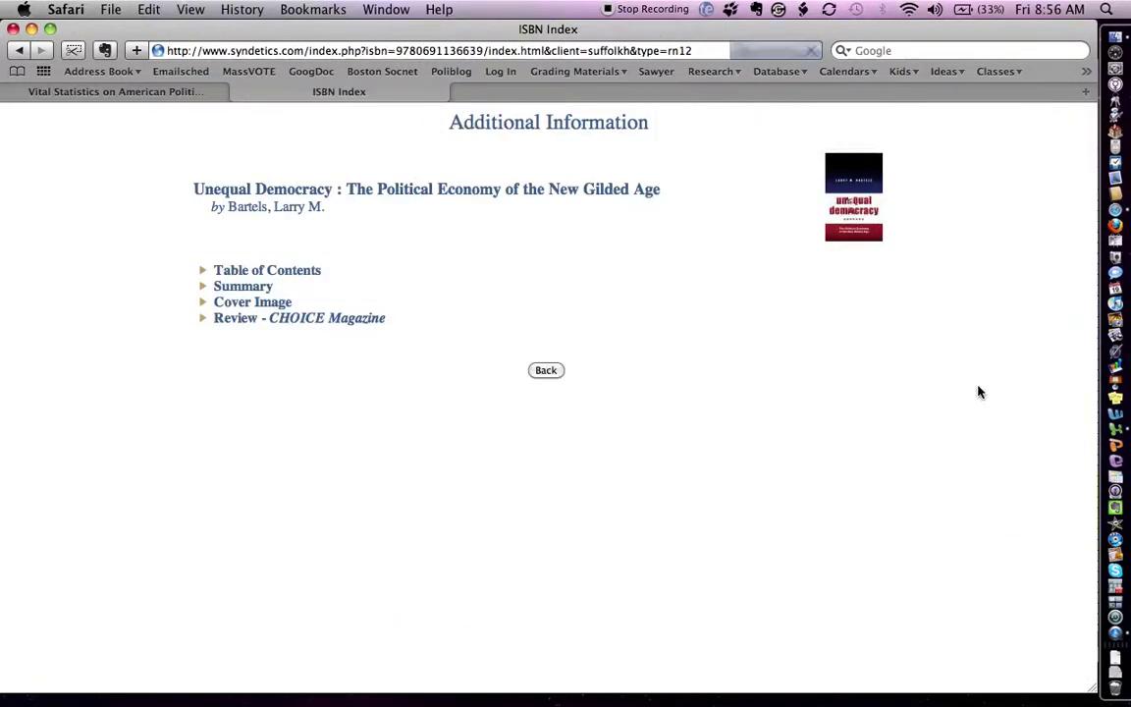
{"action": "left_click", "coordinate": [203, 272]}
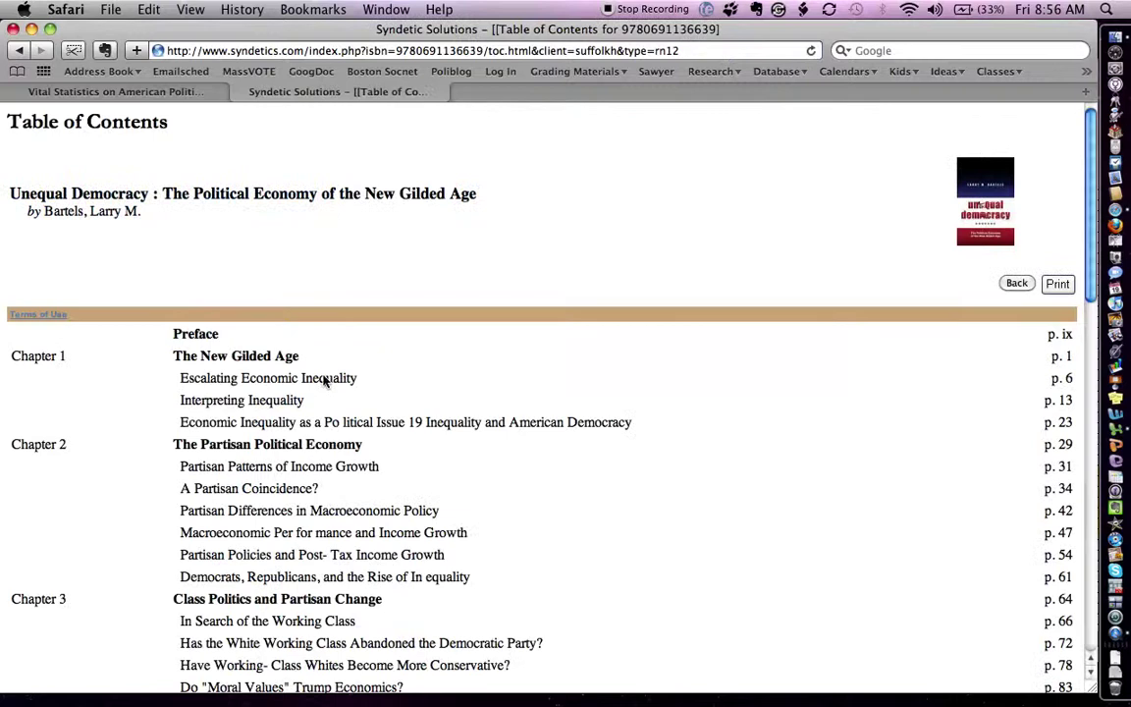
{"action": "scroll", "coordinate": [564, 491], "scroll_direction": "down", "scroll_amount": 5}
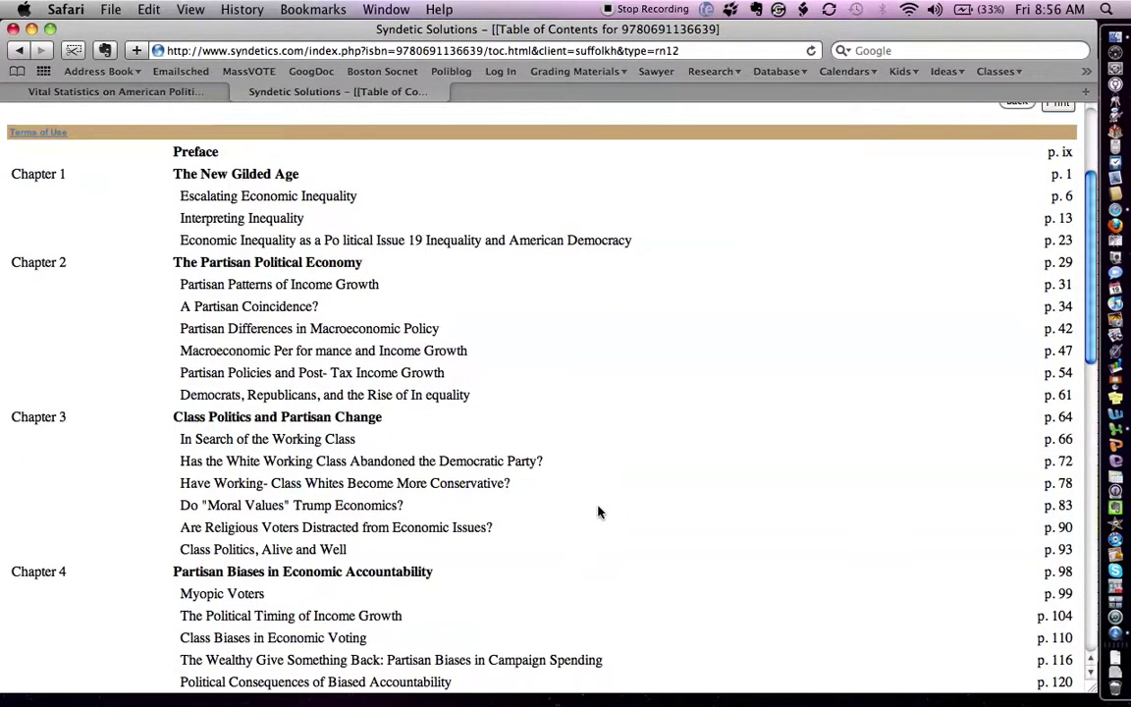
{"action": "scroll", "coordinate": [564, 487], "scroll_direction": "down", "scroll_amount": 2}
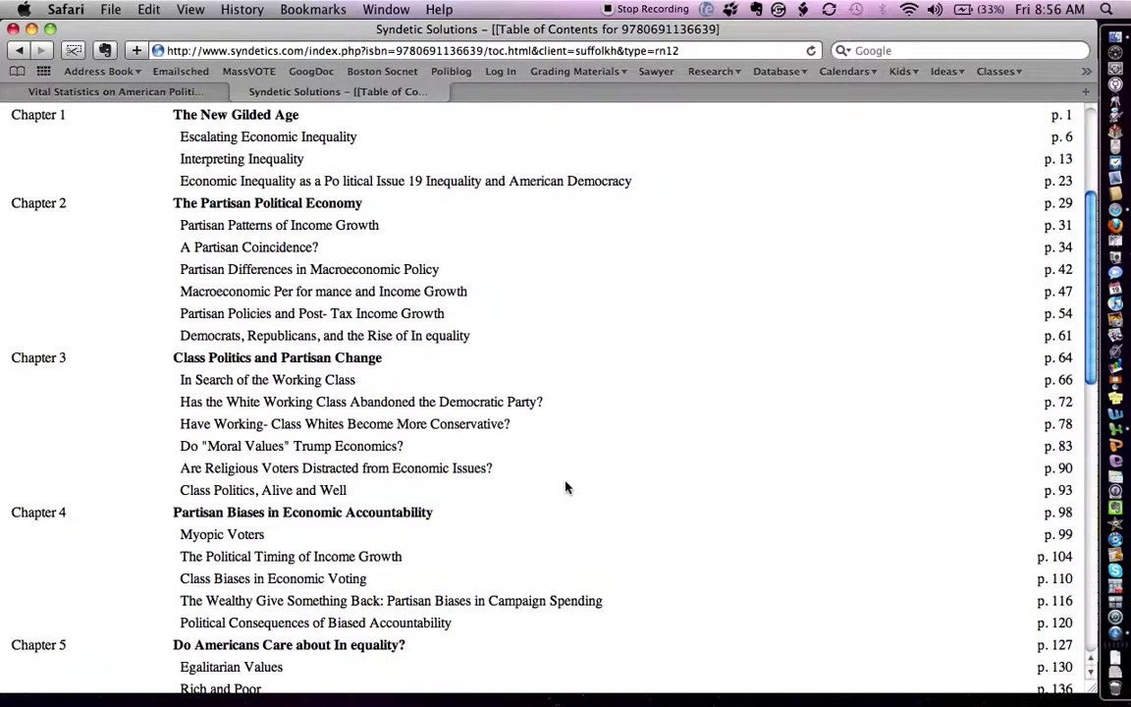
{"action": "scroll", "coordinate": [564, 487], "scroll_direction": "down", "scroll_amount": 5}
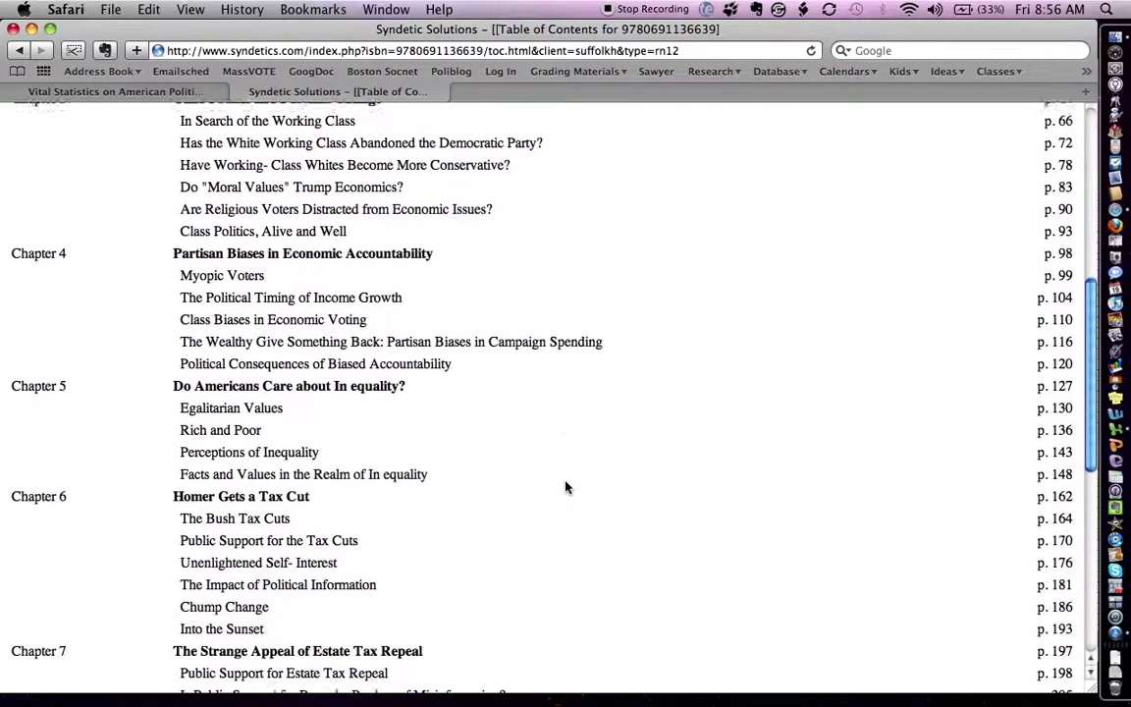
{"action": "scroll", "coordinate": [566, 487], "scroll_direction": "down", "scroll_amount": 10}
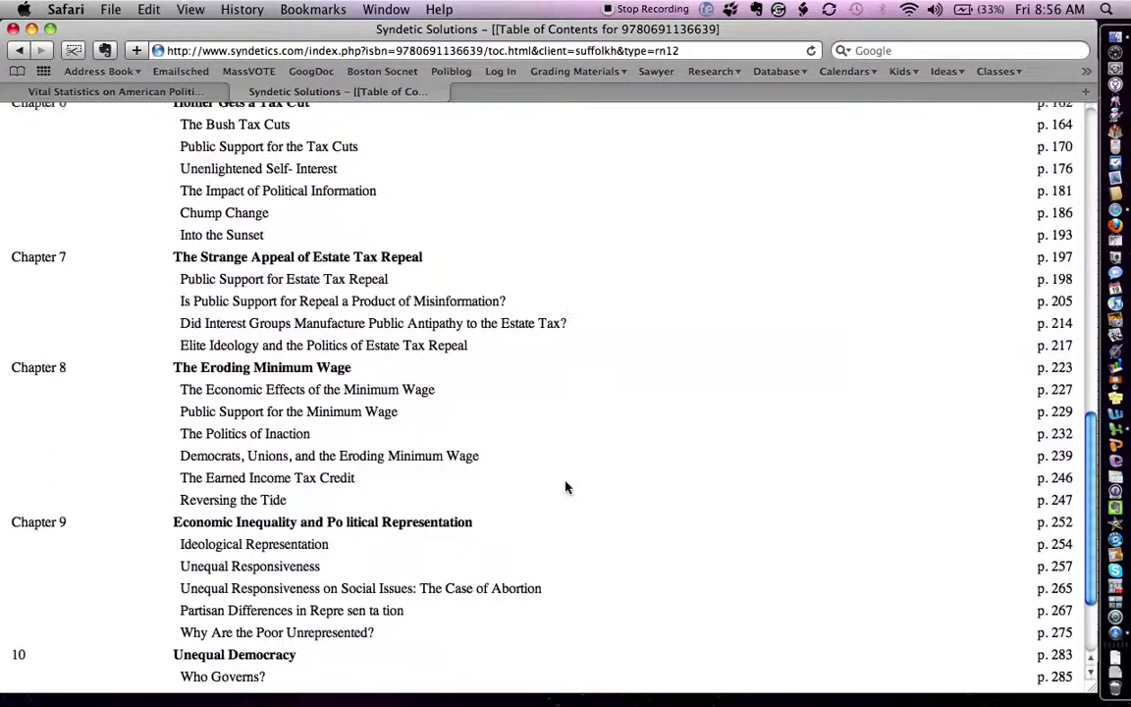
{"action": "scroll", "coordinate": [565, 487], "scroll_direction": "up", "scroll_amount": 20}
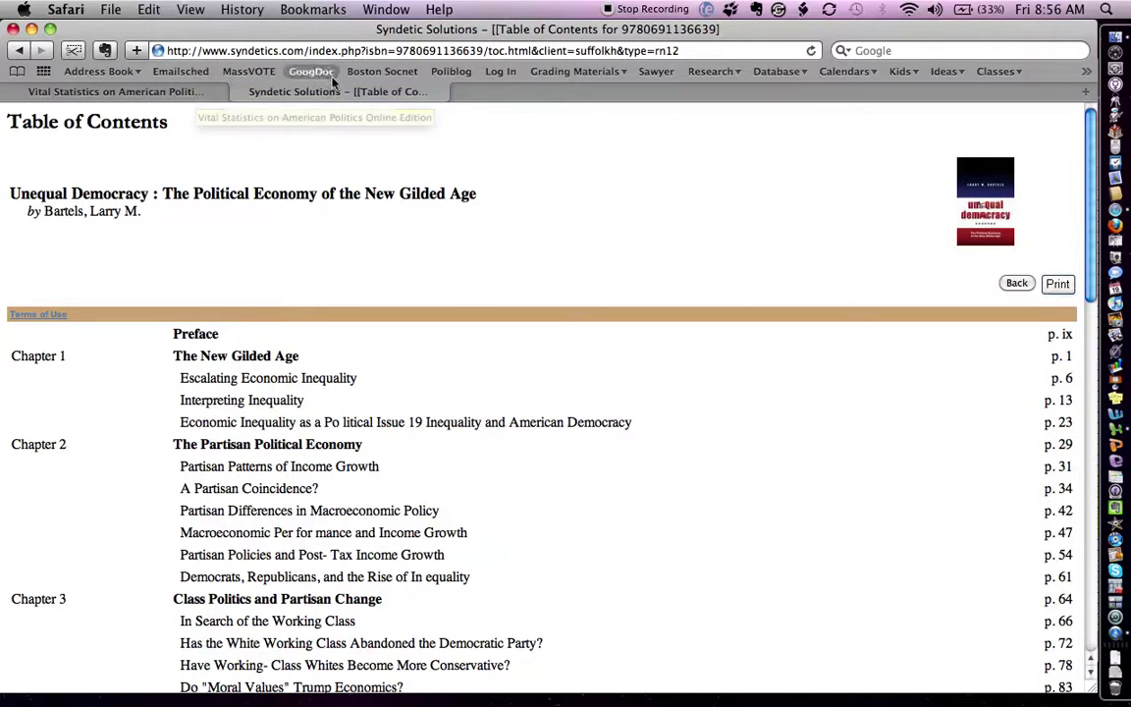
Step: Open JSTOR from the Social Sciences article databases on the Sawyer Library site
{"action": "left_click", "coordinate": [655, 71]}
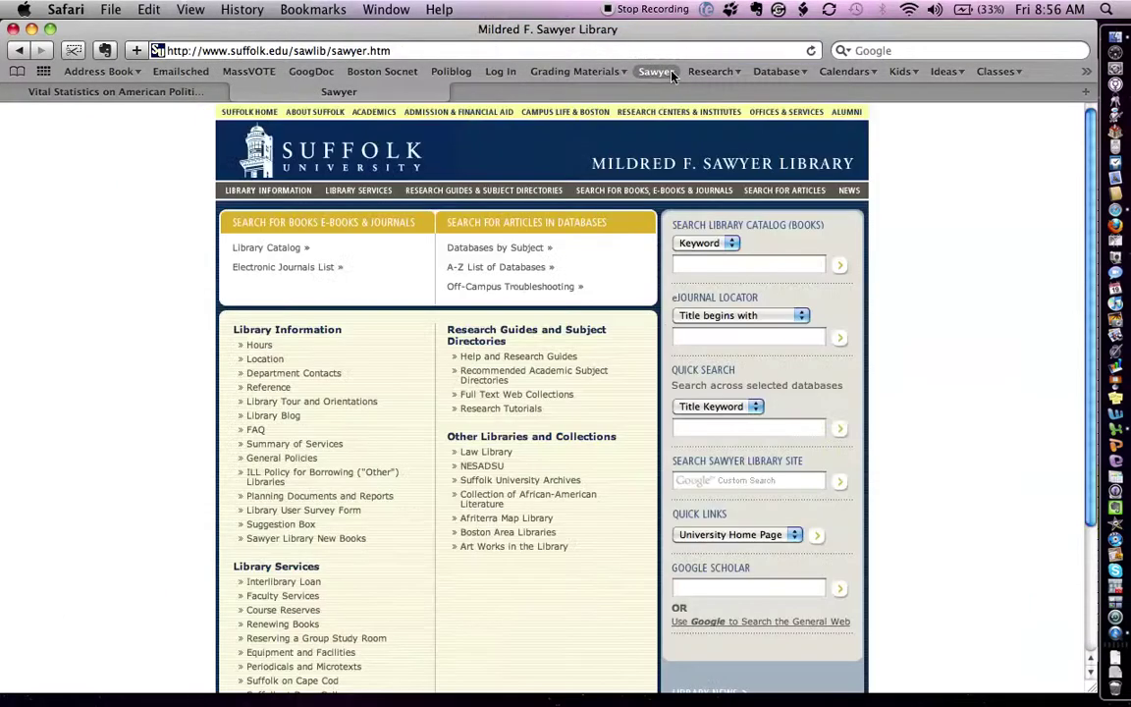
{"action": "left_click", "coordinate": [485, 253]}
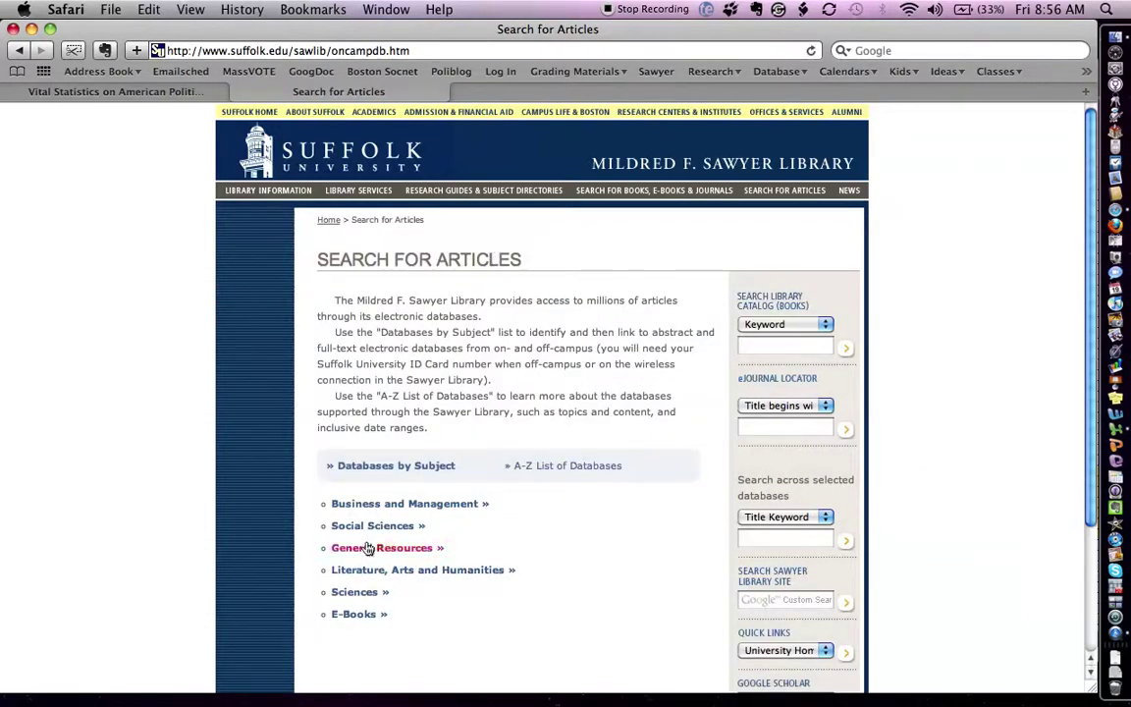
{"action": "left_click", "coordinate": [372, 526]}
{"action": "scroll", "coordinate": [346, 586], "scroll_direction": "down", "scroll_amount": 1}
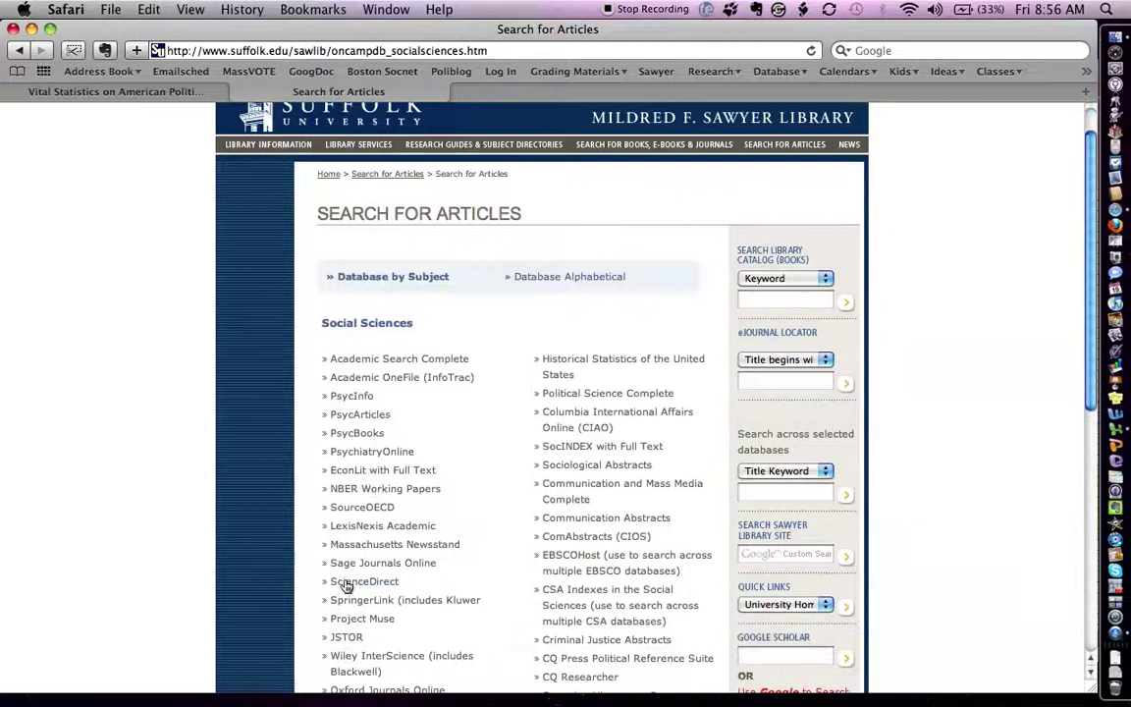
{"action": "left_click", "coordinate": [344, 638]}
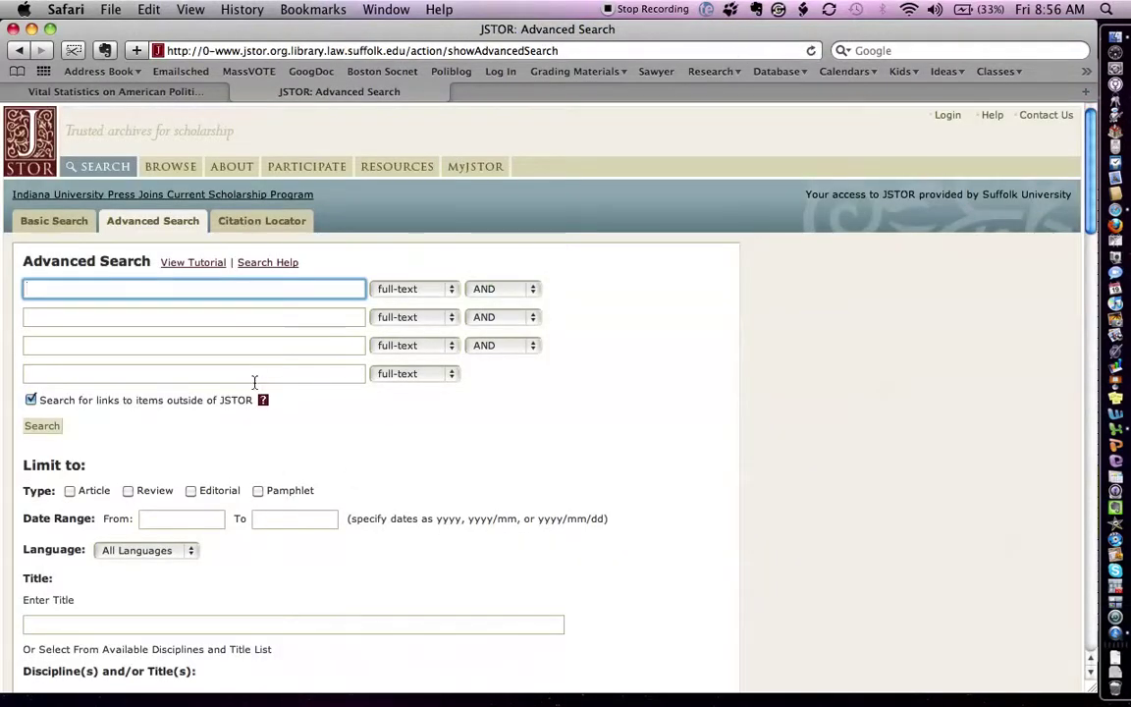
Step: Set up the JSTOR advanced search for "bartels" as author, limited to items of type Article
{"action": "type", "text": "bartels"}
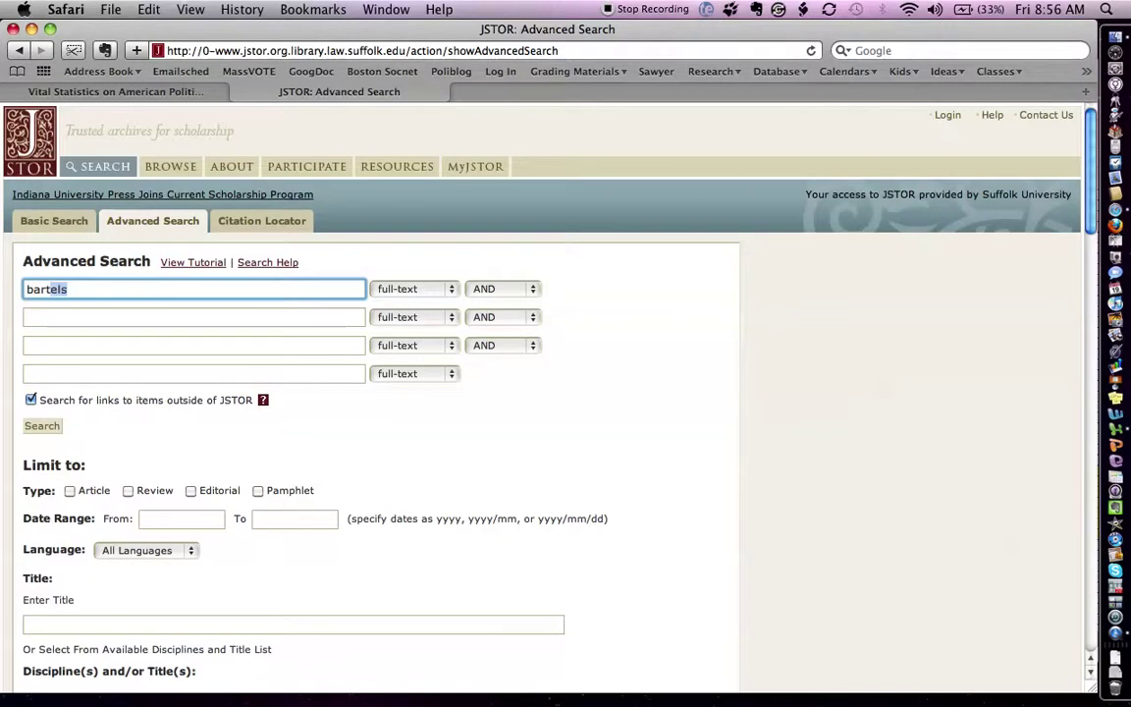
{"action": "left_click", "coordinate": [389, 291]}
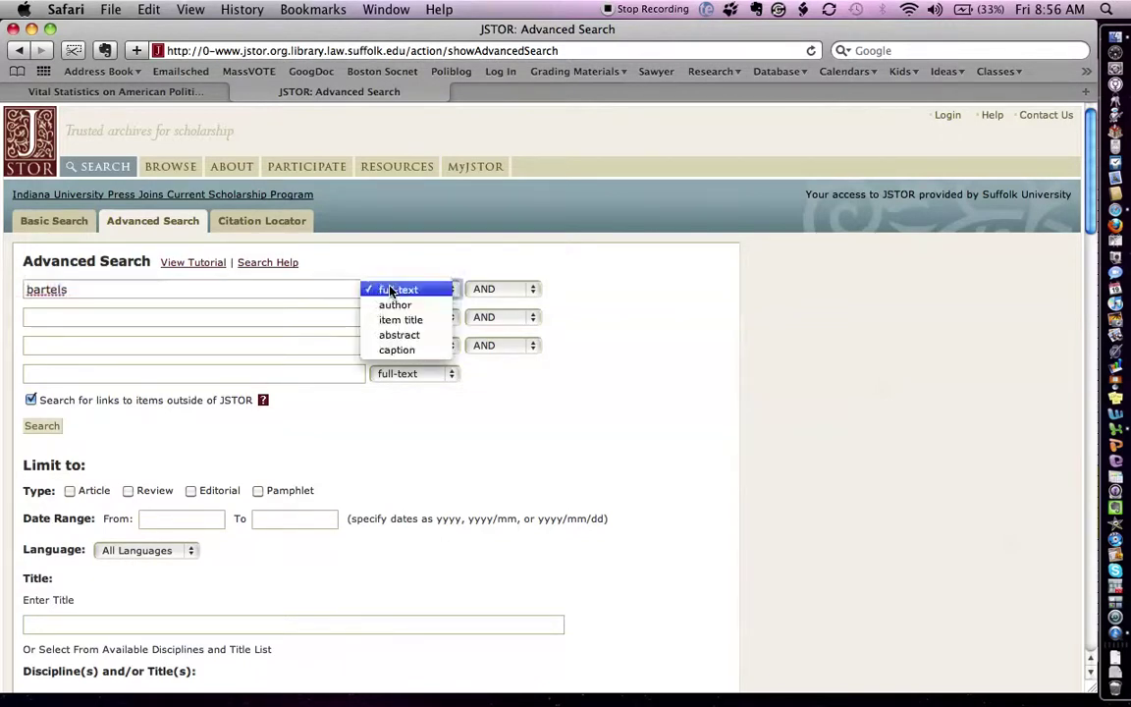
{"action": "left_click", "coordinate": [395, 303]}
{"action": "left_click", "coordinate": [70, 489]}
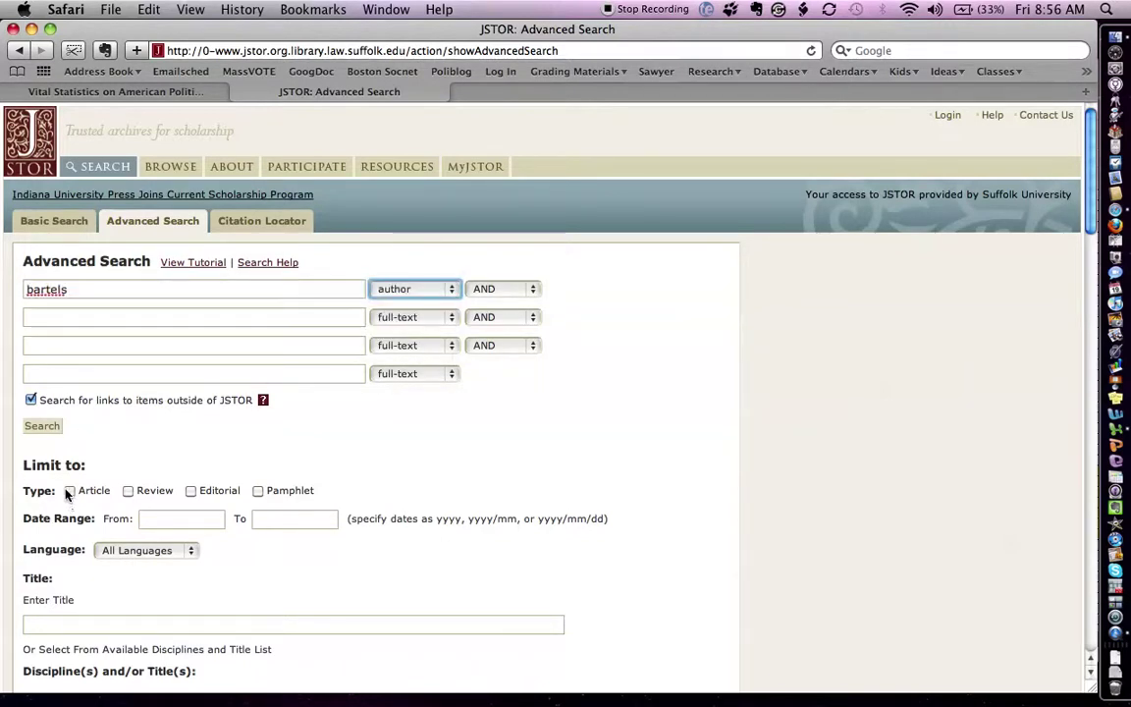
Step: Restrict the JSTOR search to the Political Science discipline and run it
{"action": "scroll", "coordinate": [248, 471], "scroll_direction": "down", "scroll_amount": 8}
{"action": "scroll", "coordinate": [249, 472], "scroll_direction": "down", "scroll_amount": 20}
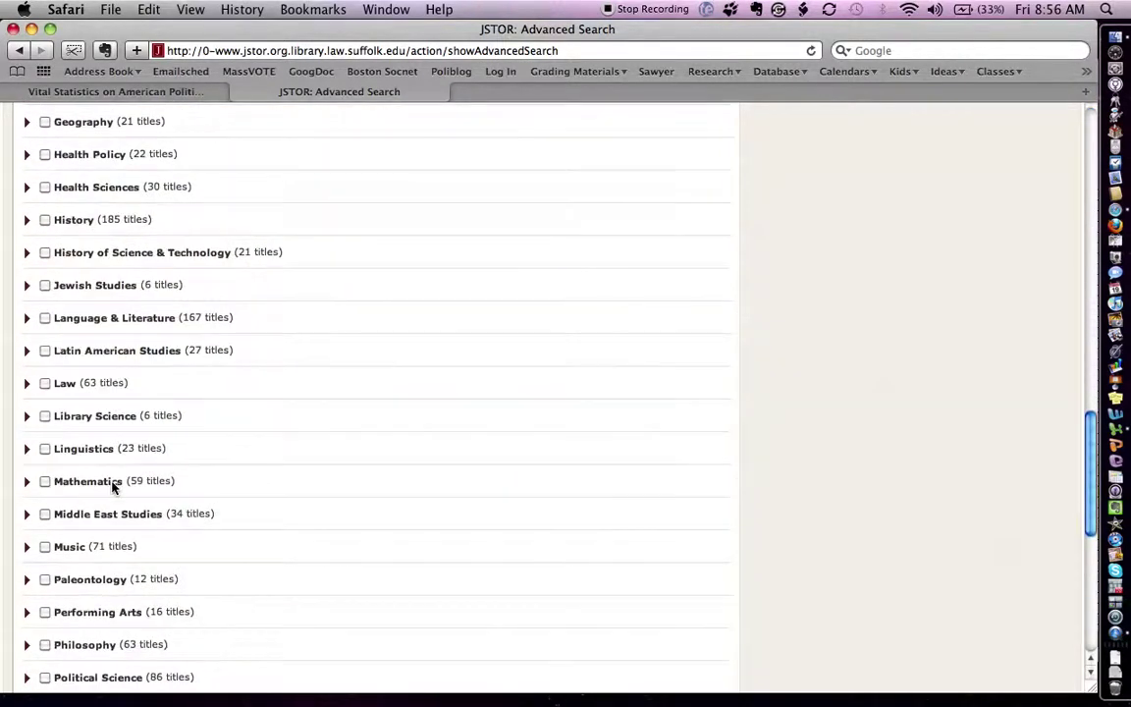
{"action": "scroll", "coordinate": [103, 511], "scroll_direction": "down", "scroll_amount": 1}
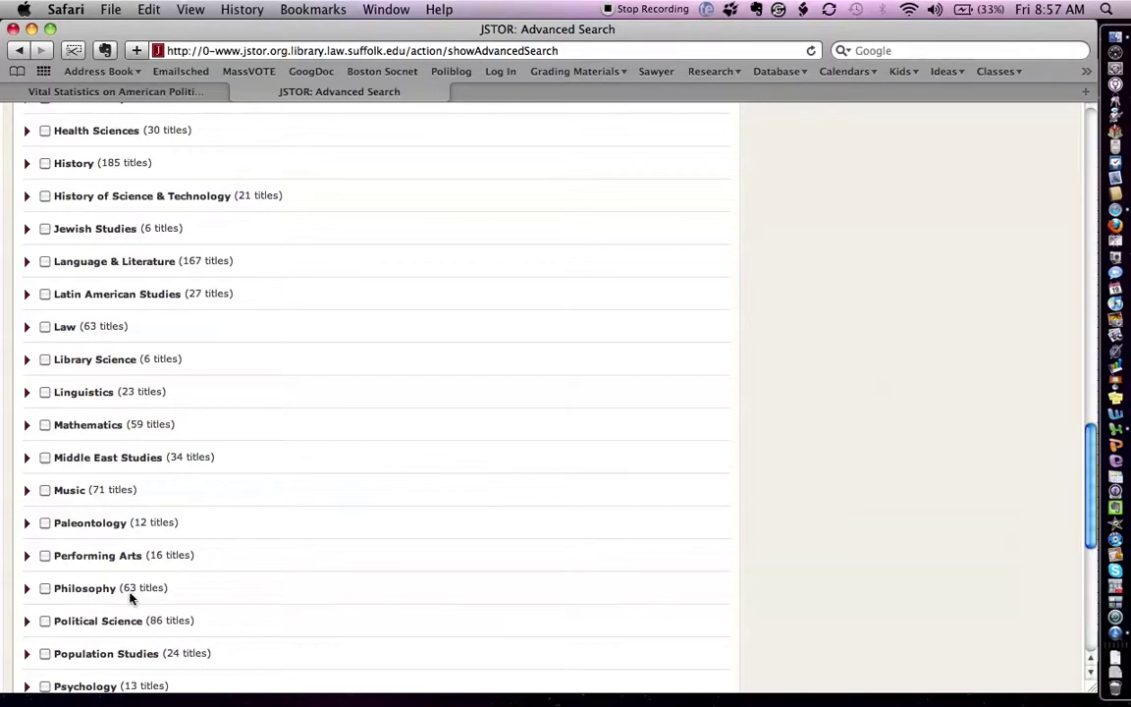
{"action": "left_click", "coordinate": [44, 621]}
{"action": "scroll", "coordinate": [202, 579], "scroll_direction": "down", "scroll_amount": 9}
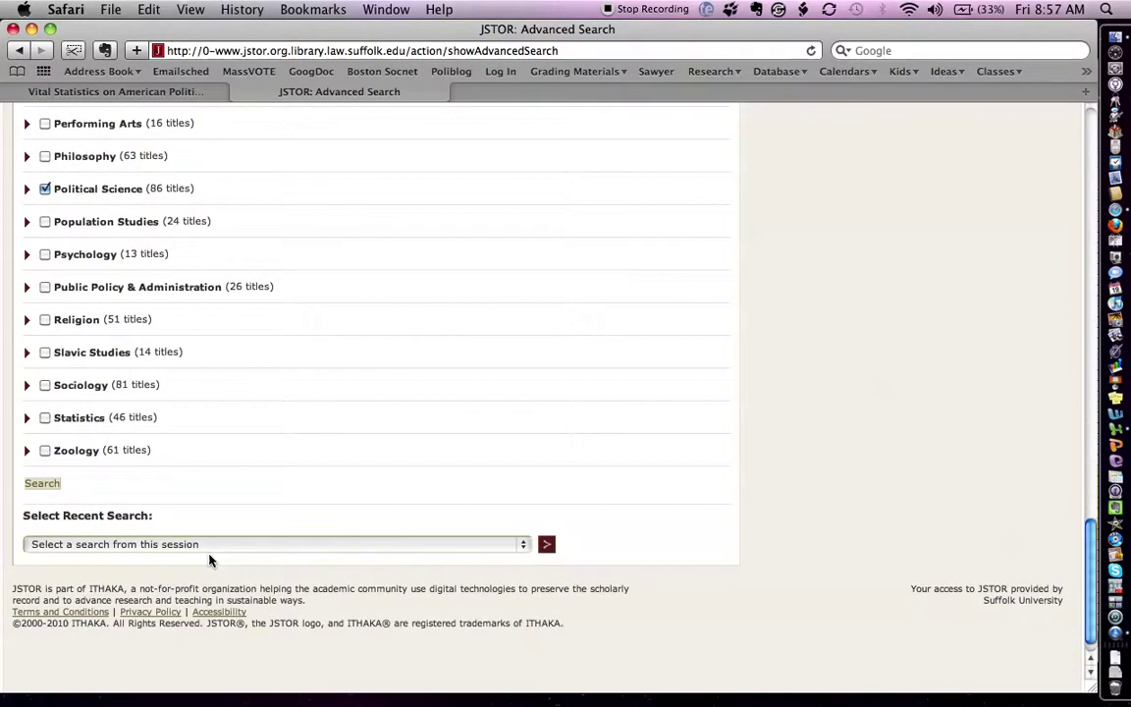
{"action": "left_click", "coordinate": [35, 486]}
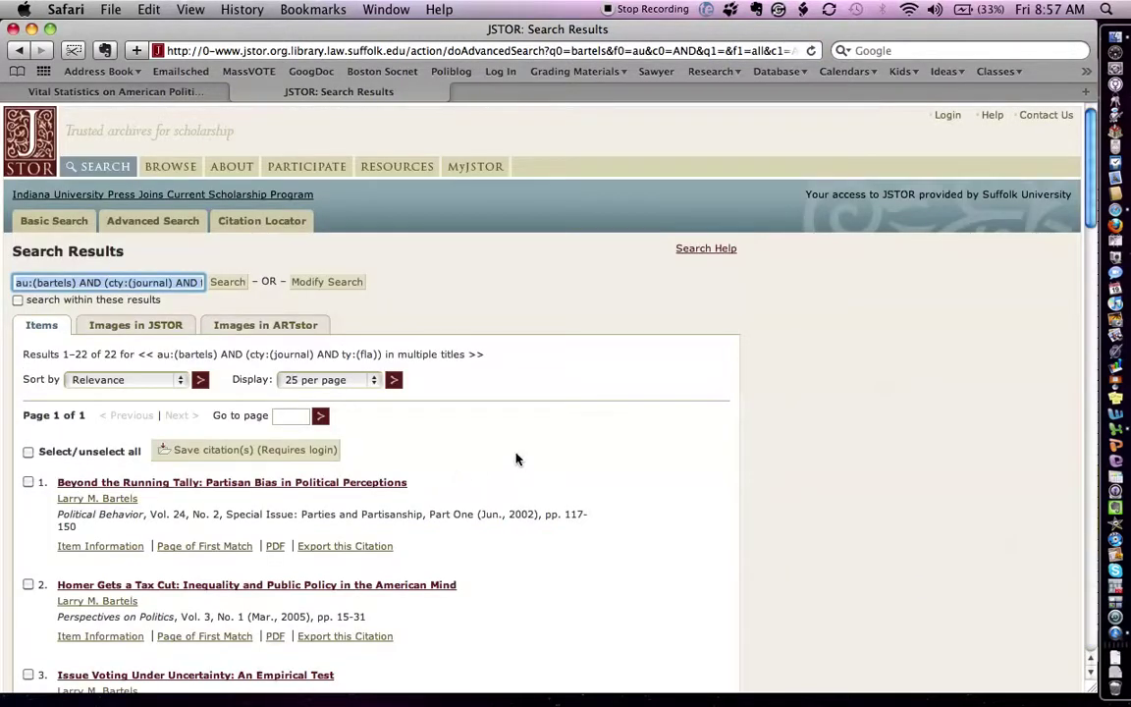
Step: Review the results and select "Homer Gets a Tax Cut", "Uninformed Votes" and "Is the Water Rising?"
{"action": "scroll", "coordinate": [516, 459], "scroll_direction": "down", "scroll_amount": 2}
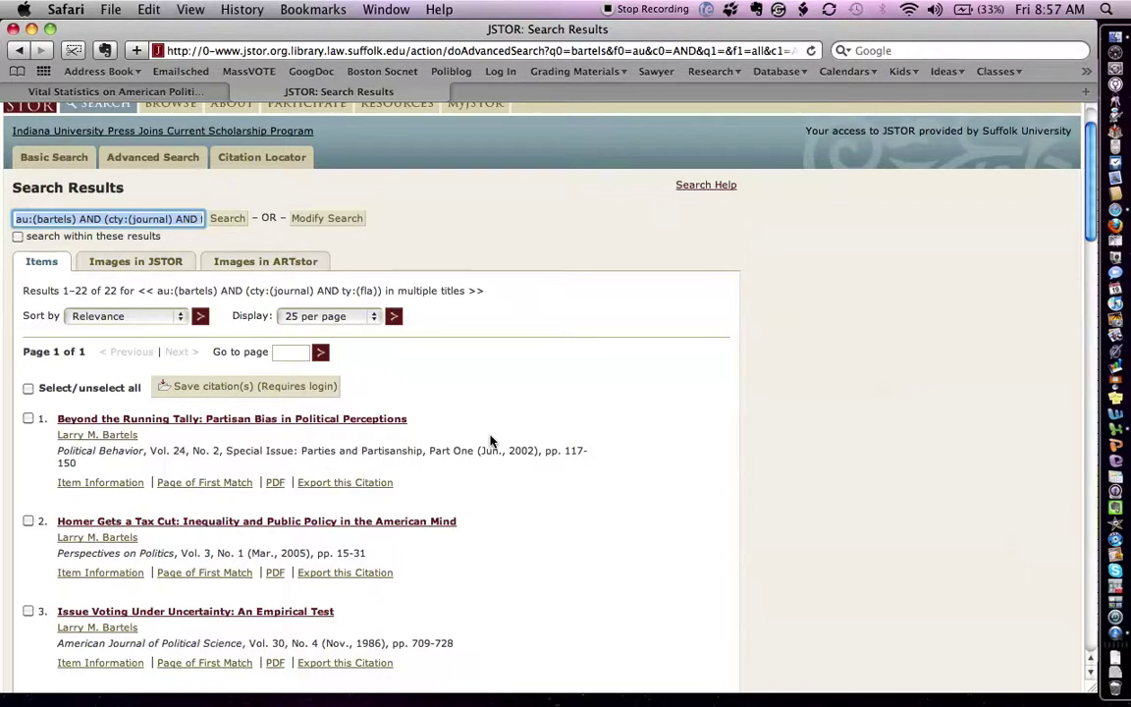
{"action": "scroll", "coordinate": [491, 442], "scroll_direction": "down", "scroll_amount": 3}
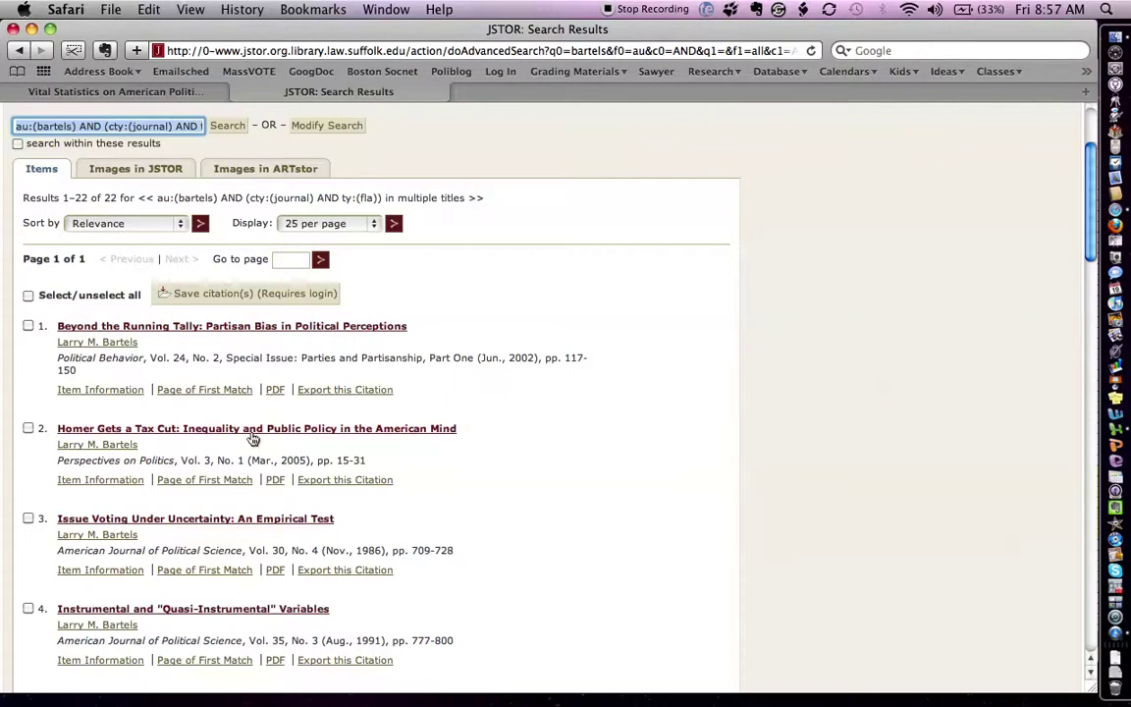
{"action": "left_click", "coordinate": [34, 430]}
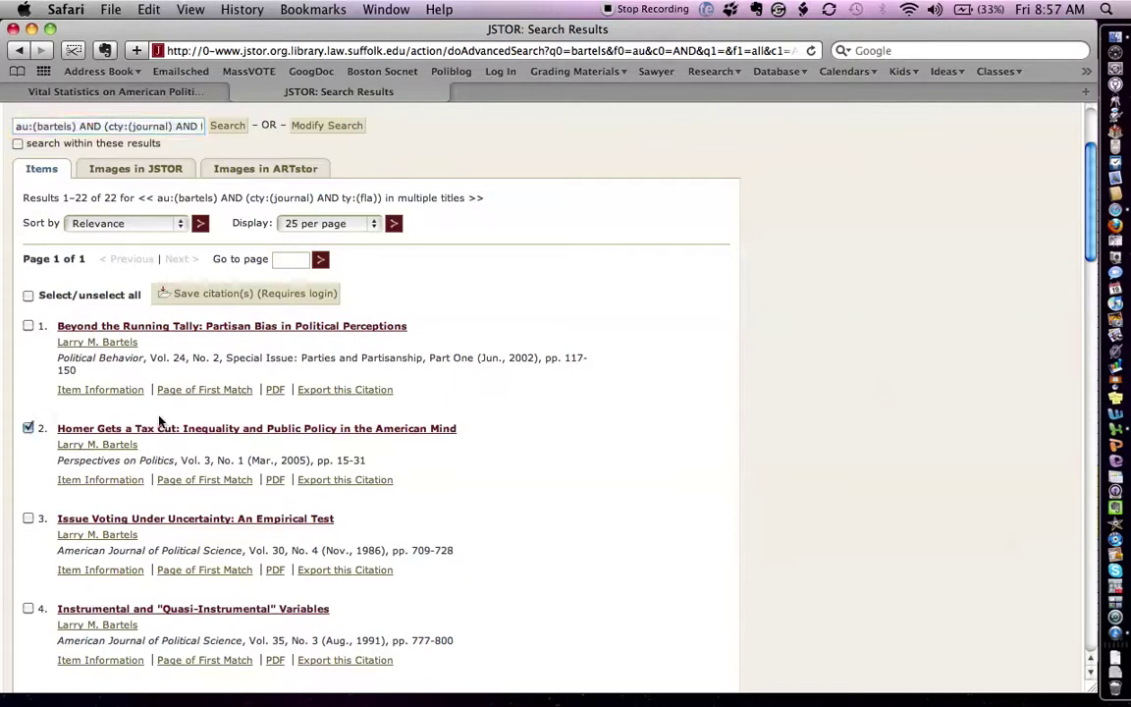
{"action": "scroll", "coordinate": [424, 463], "scroll_direction": "down", "scroll_amount": 2}
{"action": "scroll", "coordinate": [424, 464], "scroll_direction": "down", "scroll_amount": 3}
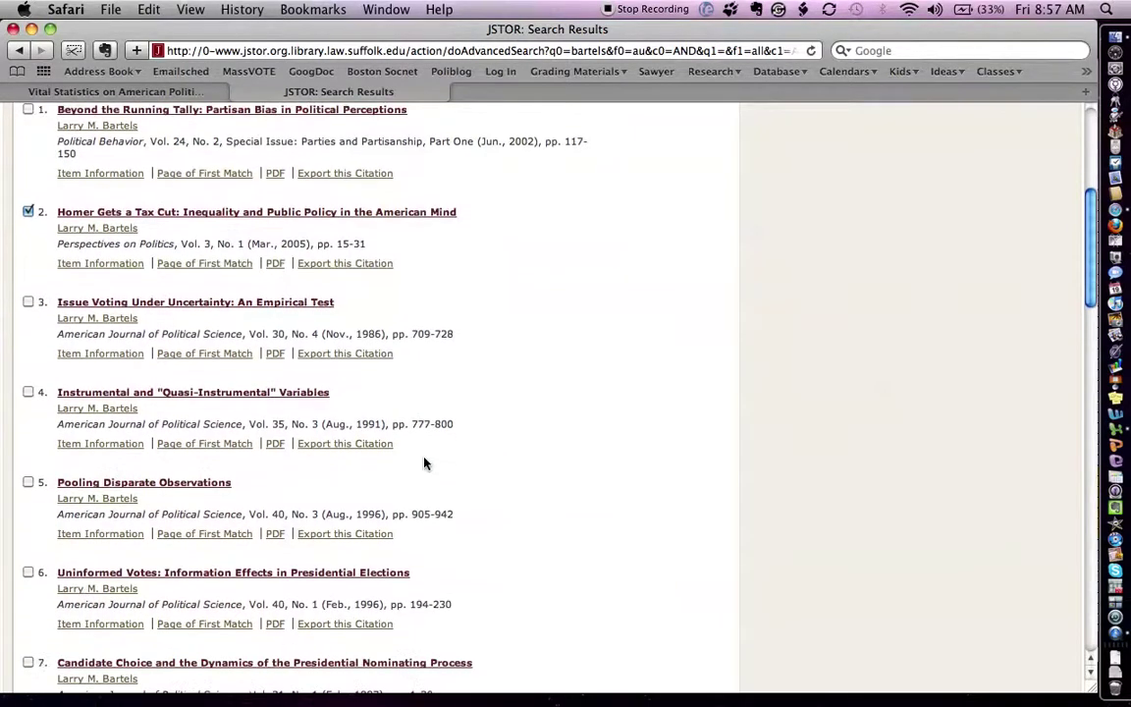
{"action": "scroll", "coordinate": [424, 464], "scroll_direction": "down", "scroll_amount": 3}
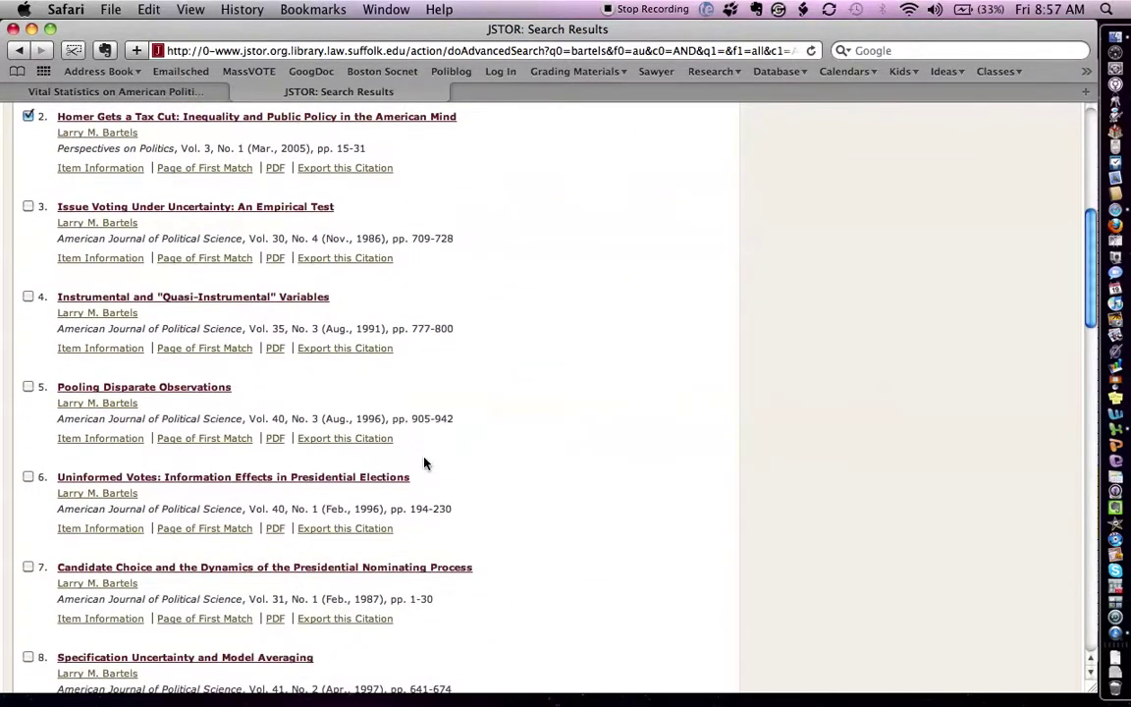
{"action": "scroll", "coordinate": [504, 429], "scroll_direction": "down", "scroll_amount": 2}
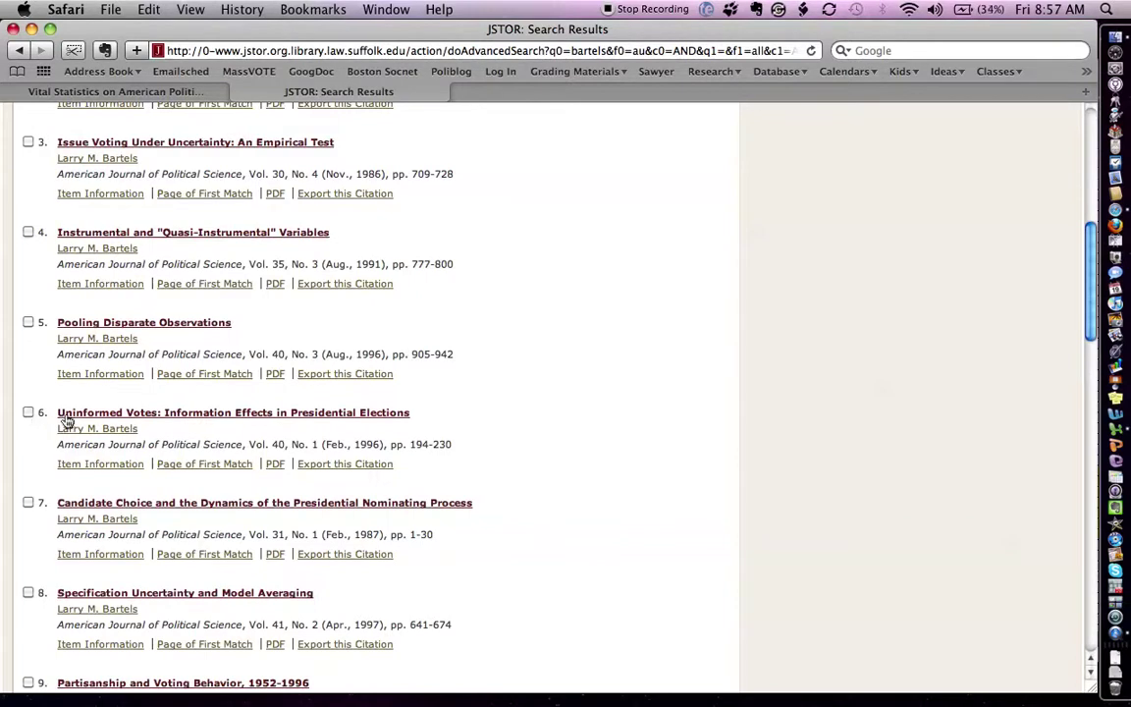
{"action": "scroll", "coordinate": [64, 422], "scroll_direction": "down", "scroll_amount": 5}
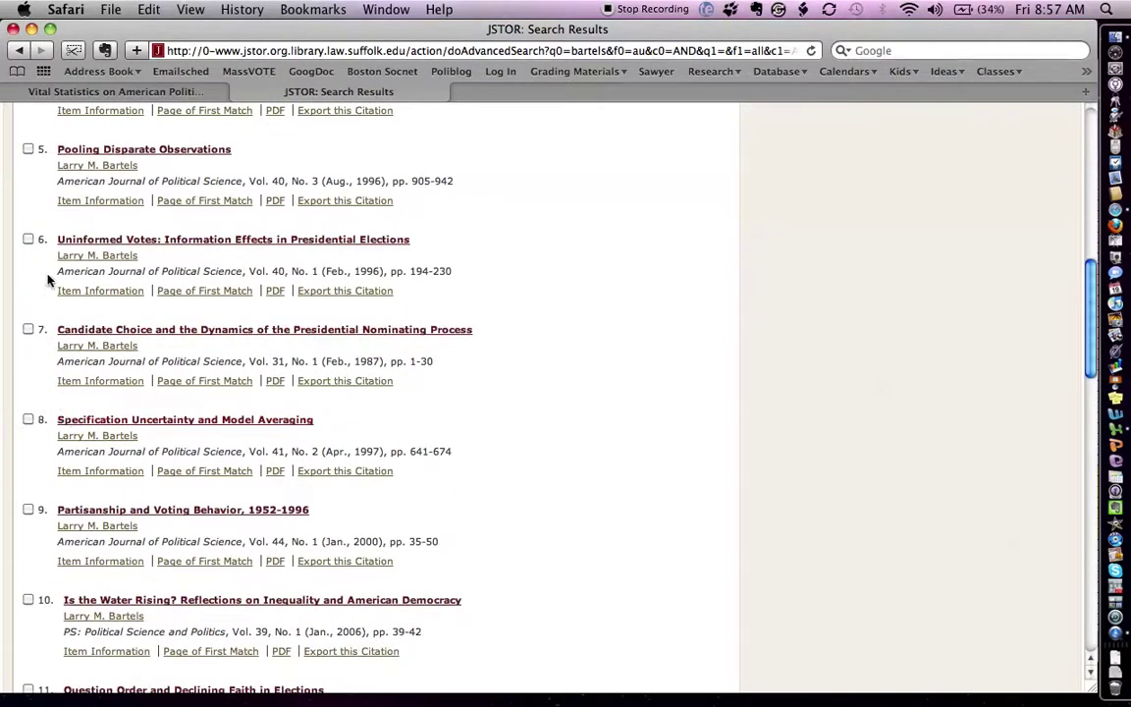
{"action": "left_click", "coordinate": [28, 239]}
{"action": "left_click", "coordinate": [29, 601]}
Step: Re-sort the JSTOR search results from newest to oldest
{"action": "scroll", "coordinate": [530, 469], "scroll_direction": "up", "scroll_amount": 5}
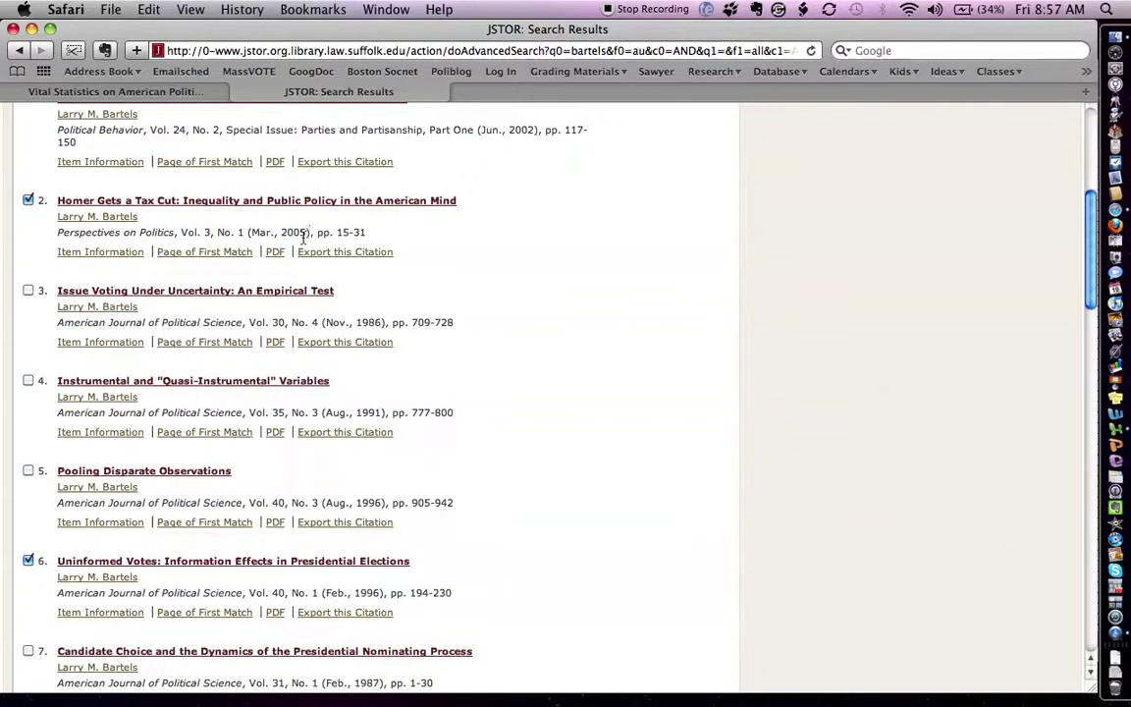
{"action": "scroll", "coordinate": [448, 269], "scroll_direction": "up", "scroll_amount": 5}
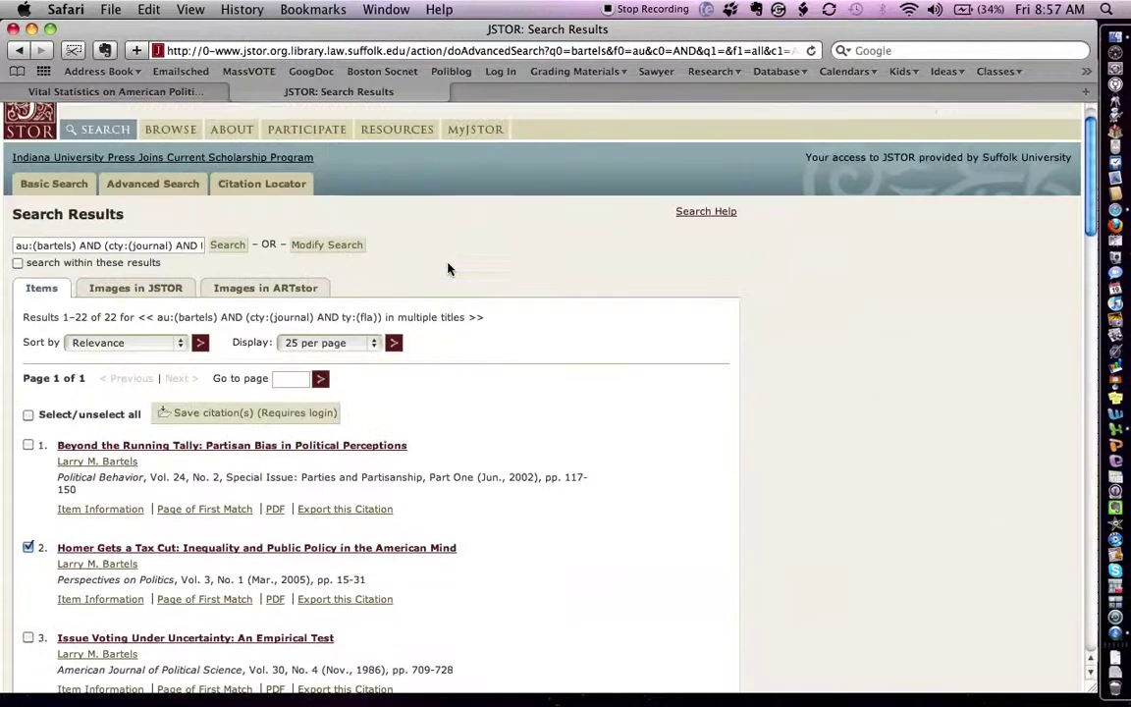
{"action": "scroll", "coordinate": [448, 269], "scroll_direction": "up", "scroll_amount": 1}
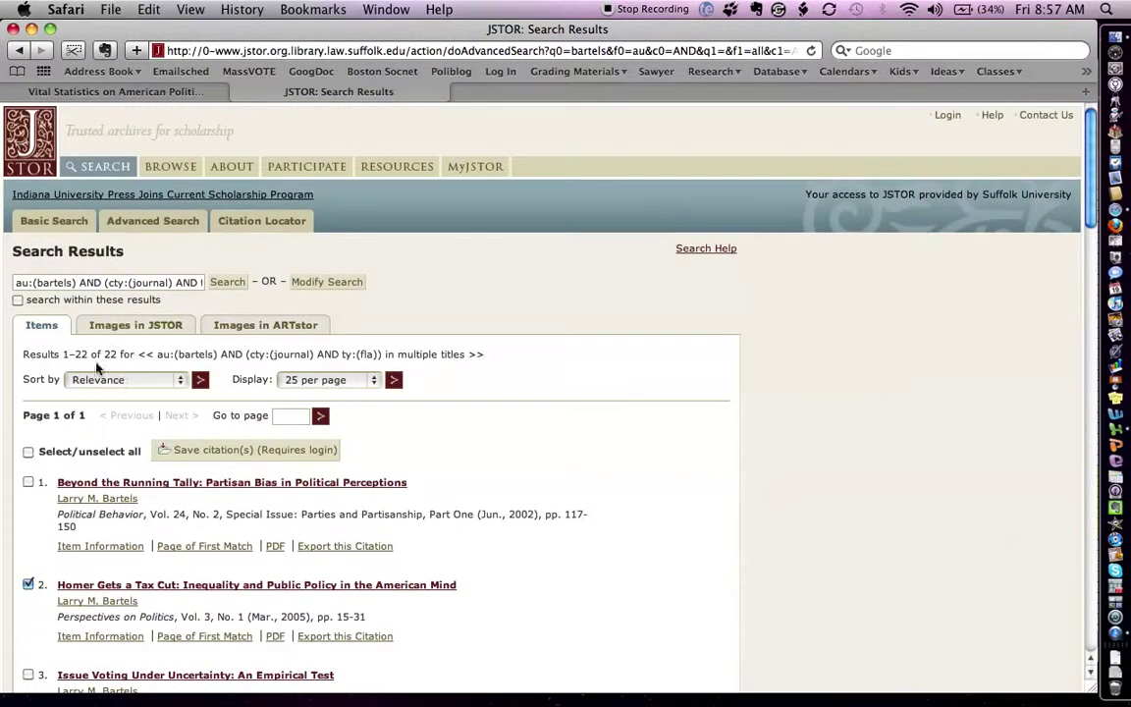
{"action": "left_click", "coordinate": [105, 381]}
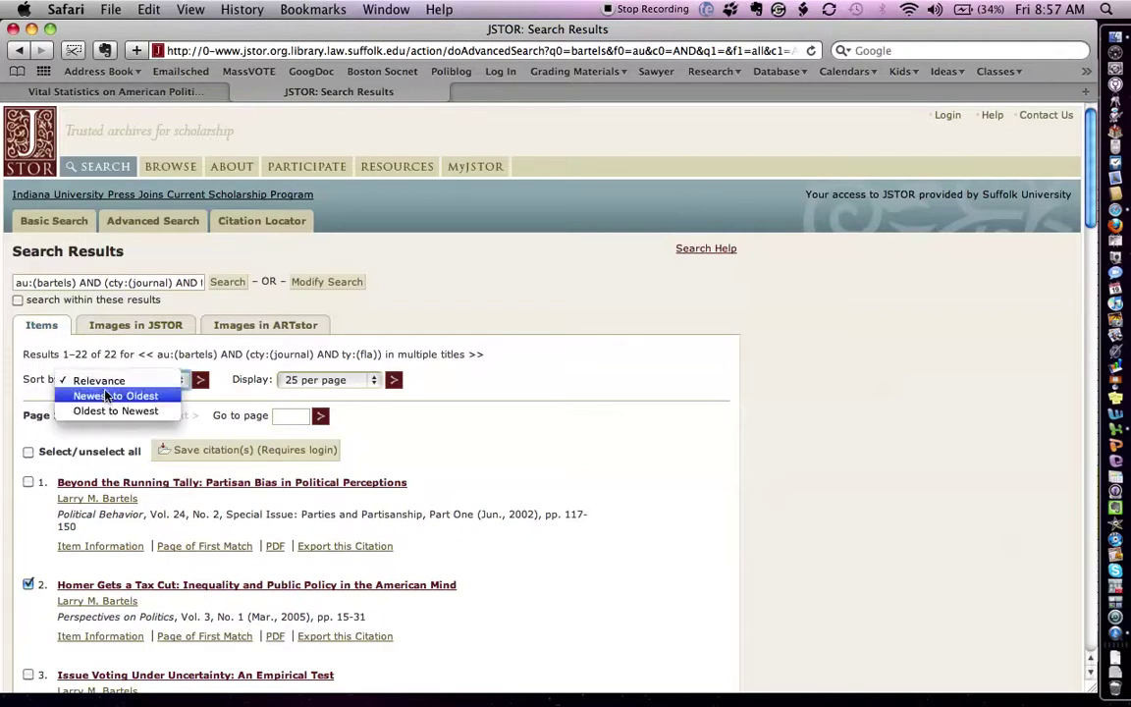
{"action": "left_click", "coordinate": [110, 393]}
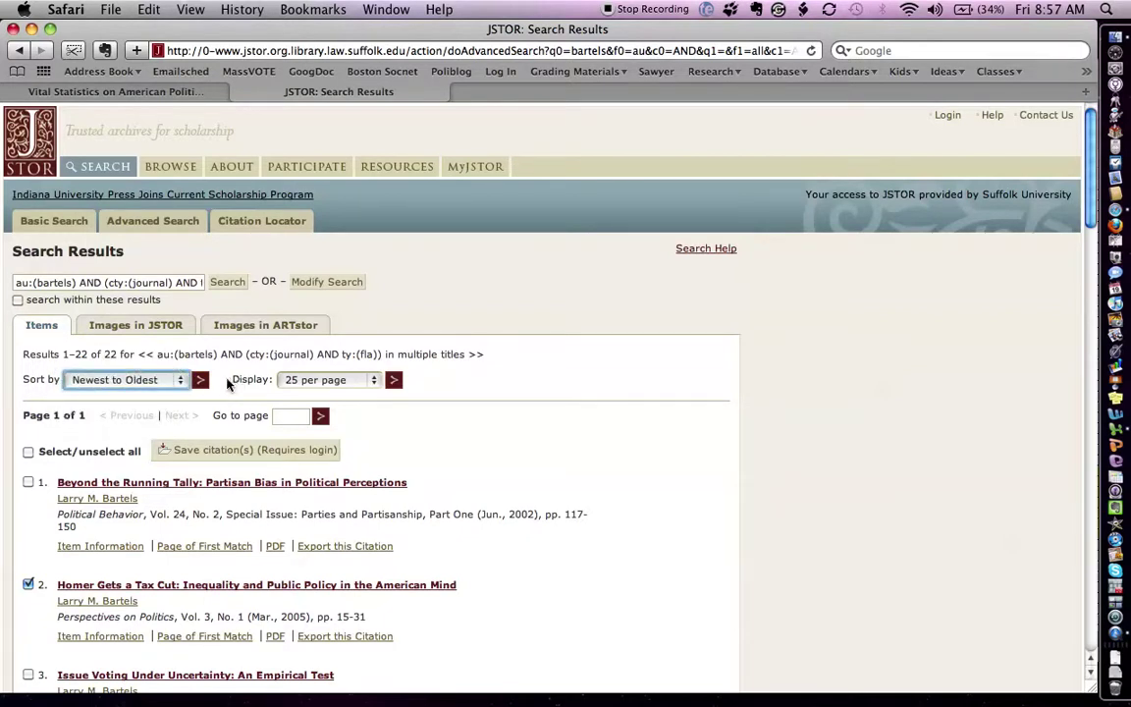
{"action": "left_click", "coordinate": [201, 380]}
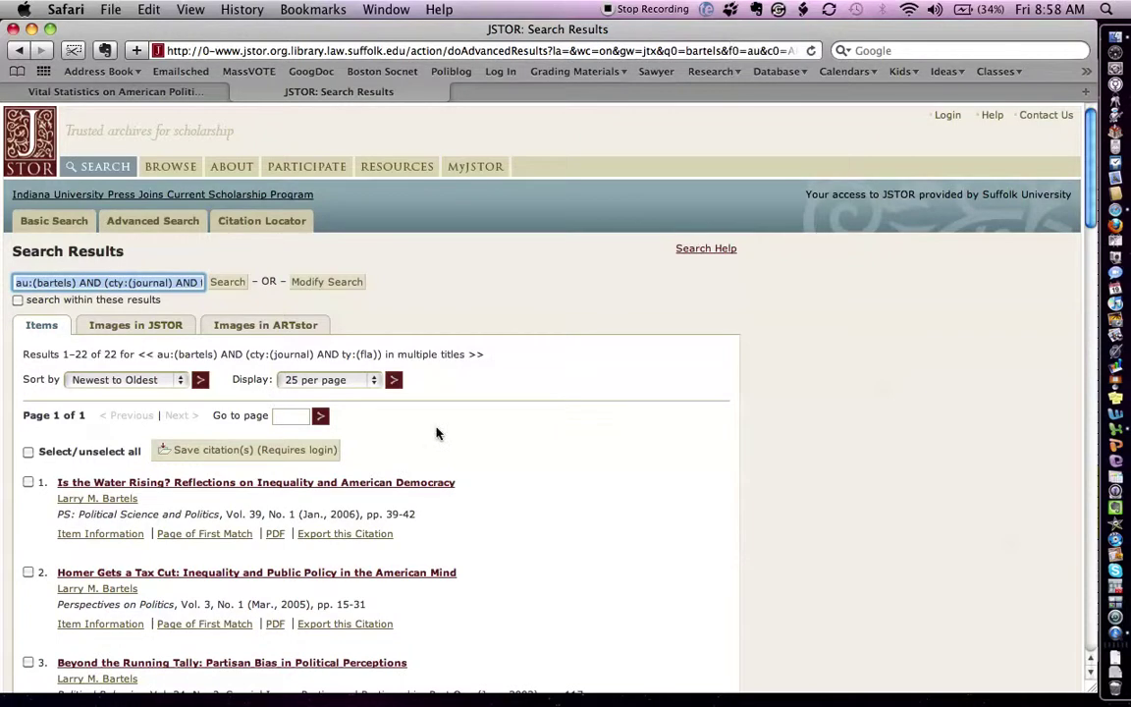
Step: Open the article "Is the Water Rising? Reflections on Inequality and American Democracy" and look over its first page
{"action": "scroll", "coordinate": [434, 433], "scroll_direction": "down", "scroll_amount": 3}
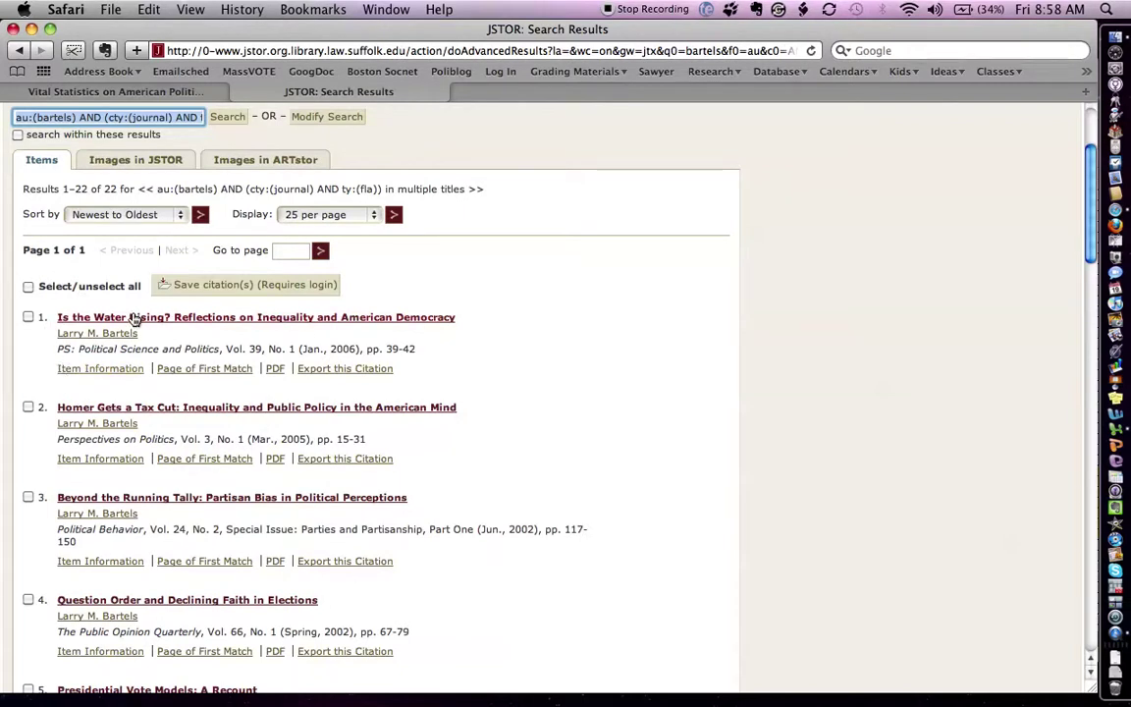
{"action": "left_click", "coordinate": [135, 319]}
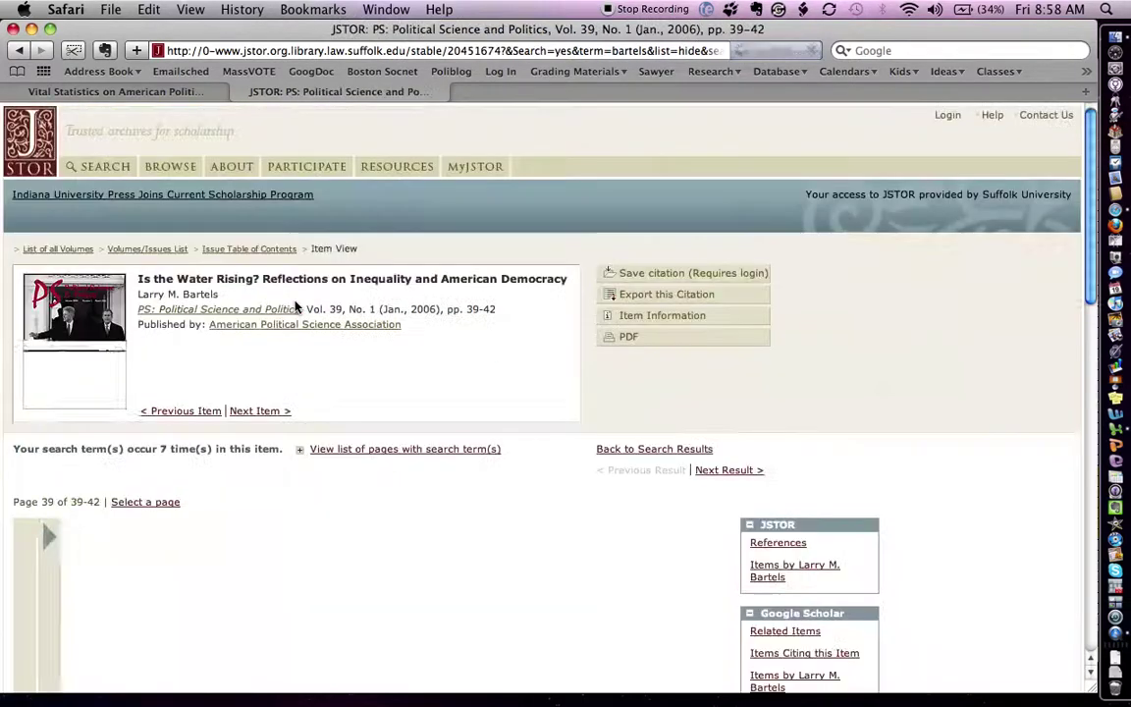
{"action": "scroll", "coordinate": [412, 324], "scroll_direction": "down", "scroll_amount": 10}
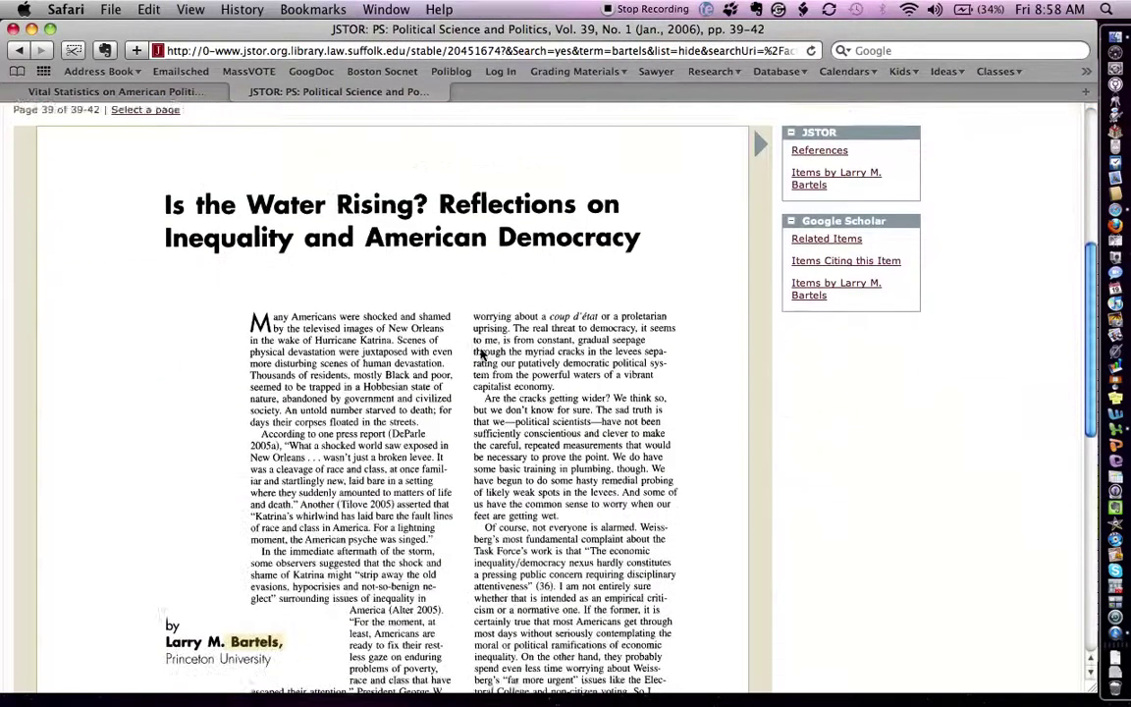
{"action": "scroll", "coordinate": [481, 353], "scroll_direction": "down", "scroll_amount": 1}
{"action": "scroll", "coordinate": [554, 363], "scroll_direction": "up", "scroll_amount": 5}
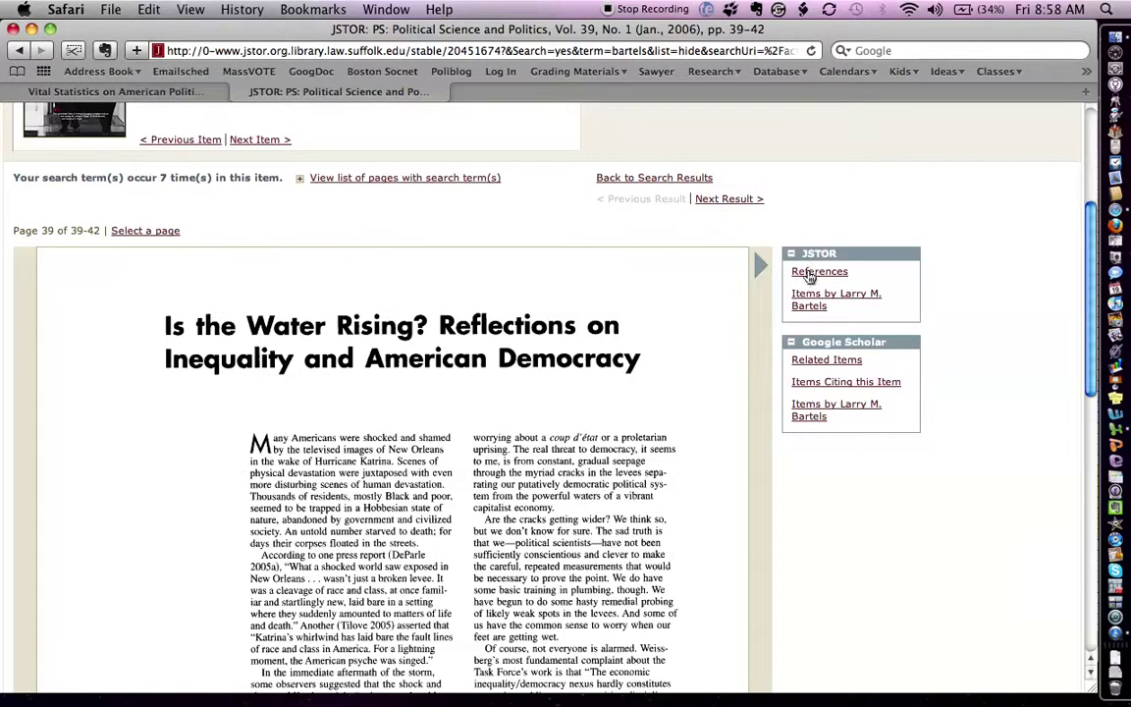
Step: Read through the article's list of references, then return to the article page
{"action": "left_click", "coordinate": [808, 272]}
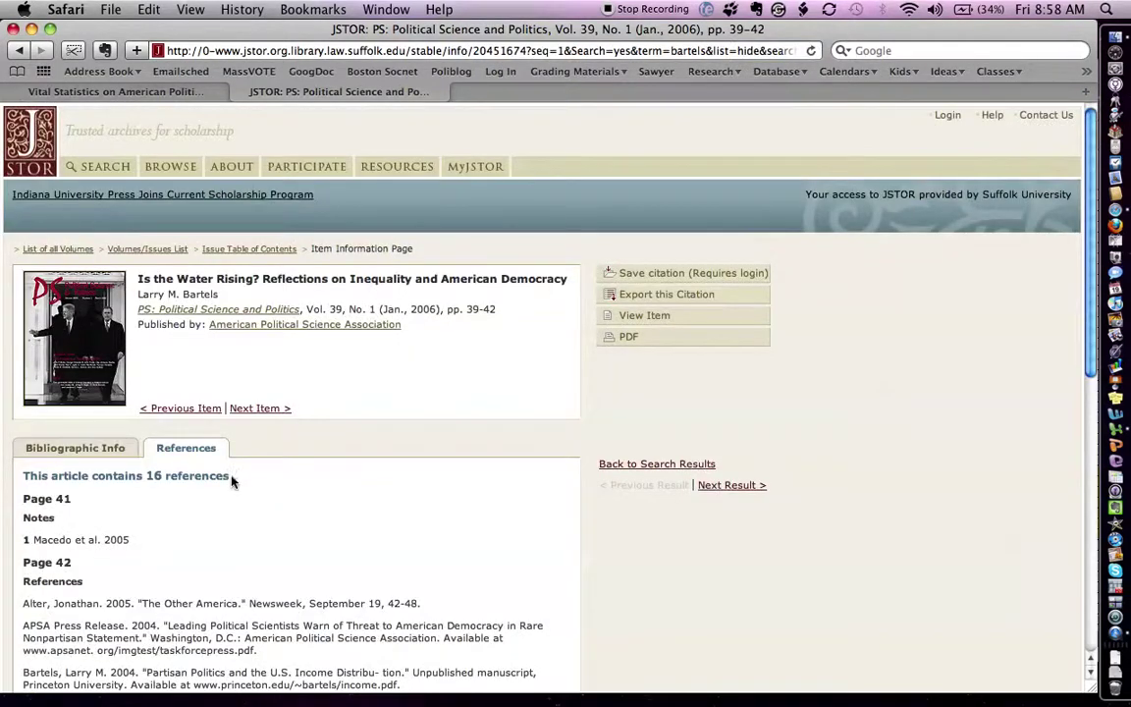
{"action": "scroll", "coordinate": [217, 534], "scroll_direction": "down", "scroll_amount": 10}
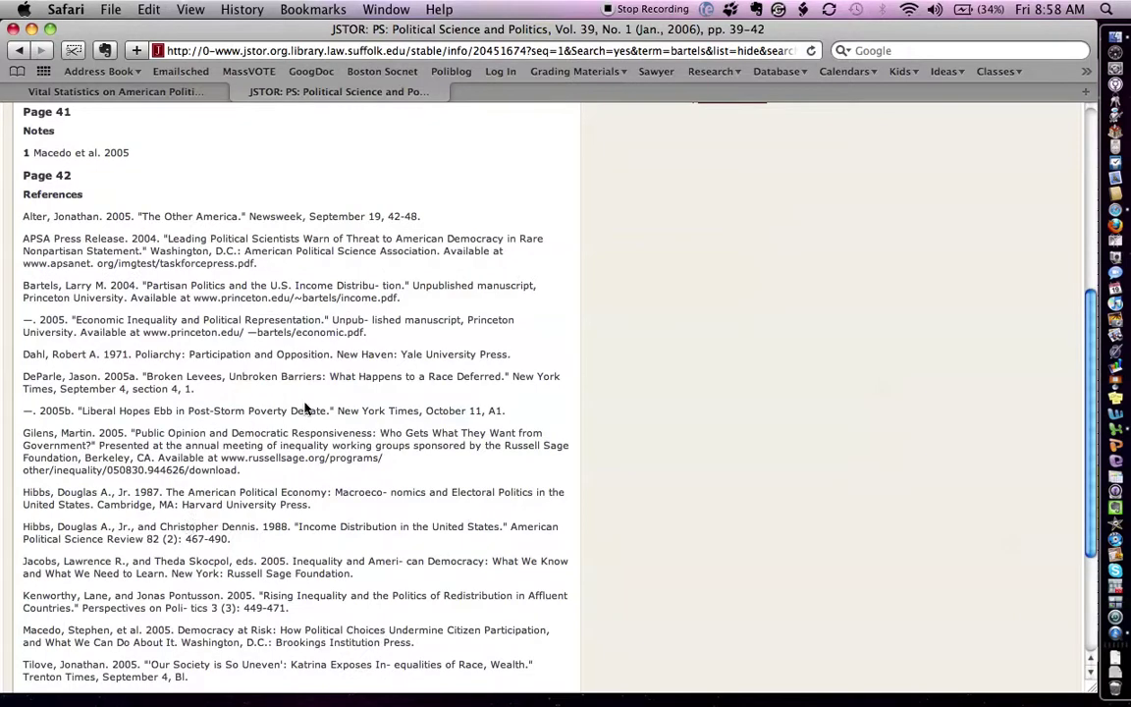
{"action": "scroll", "coordinate": [305, 408], "scroll_direction": "up", "scroll_amount": 5}
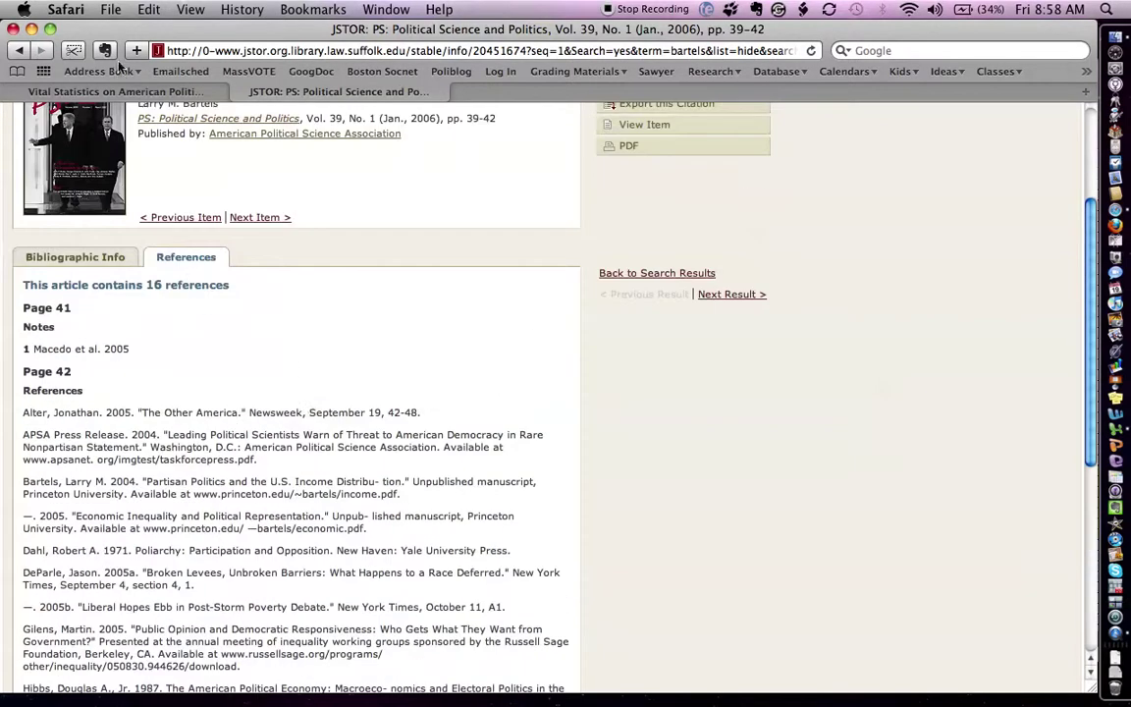
{"action": "left_click", "coordinate": [20, 50]}
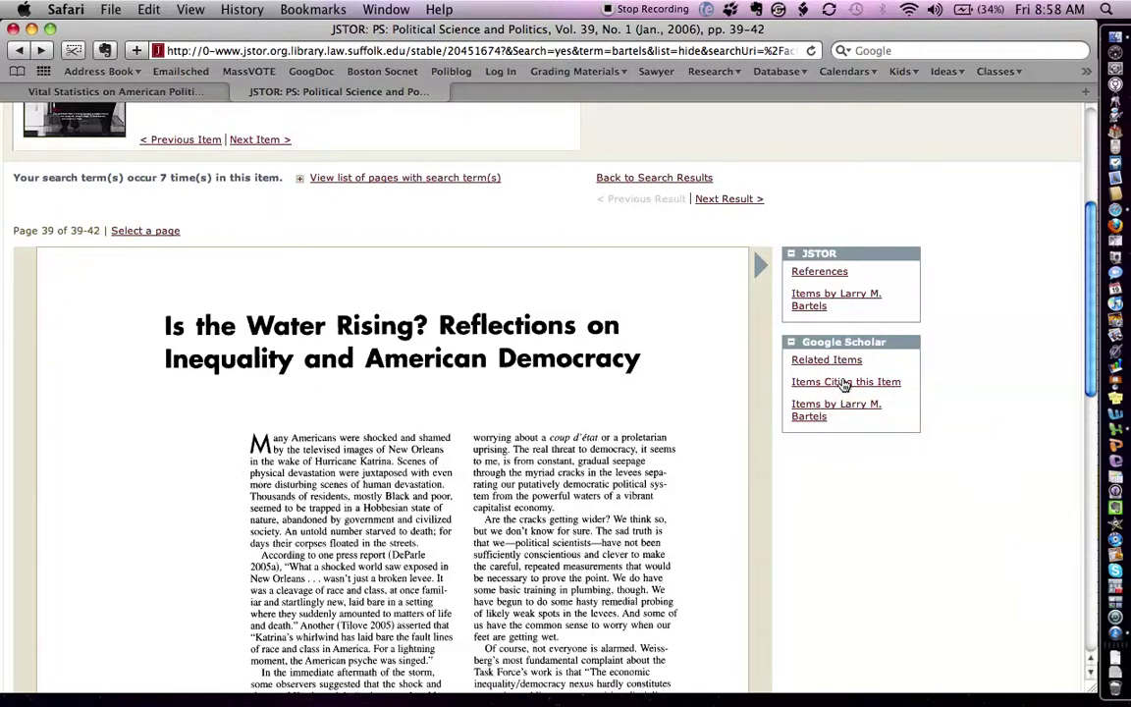
Step: Look up items citing the article in Google Scholar, and search Scholar for "inequality and democratic party"
{"action": "left_click", "coordinate": [842, 386]}
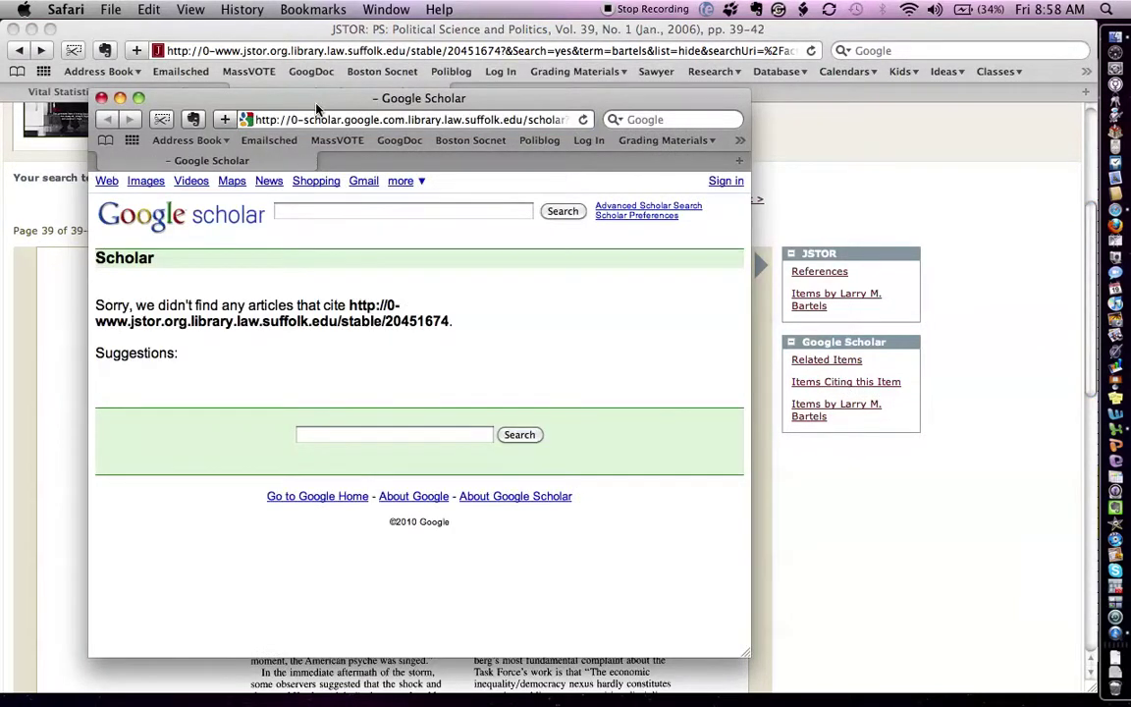
{"action": "left_click", "coordinate": [407, 181]}
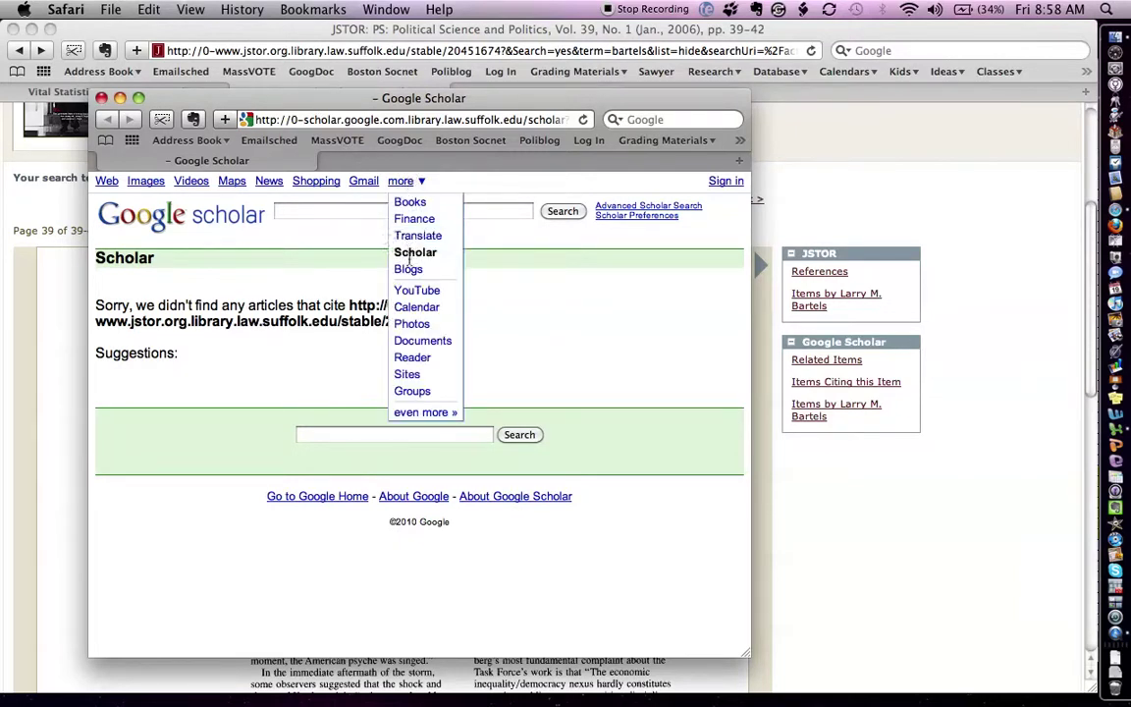
{"action": "left_click", "coordinate": [345, 218]}
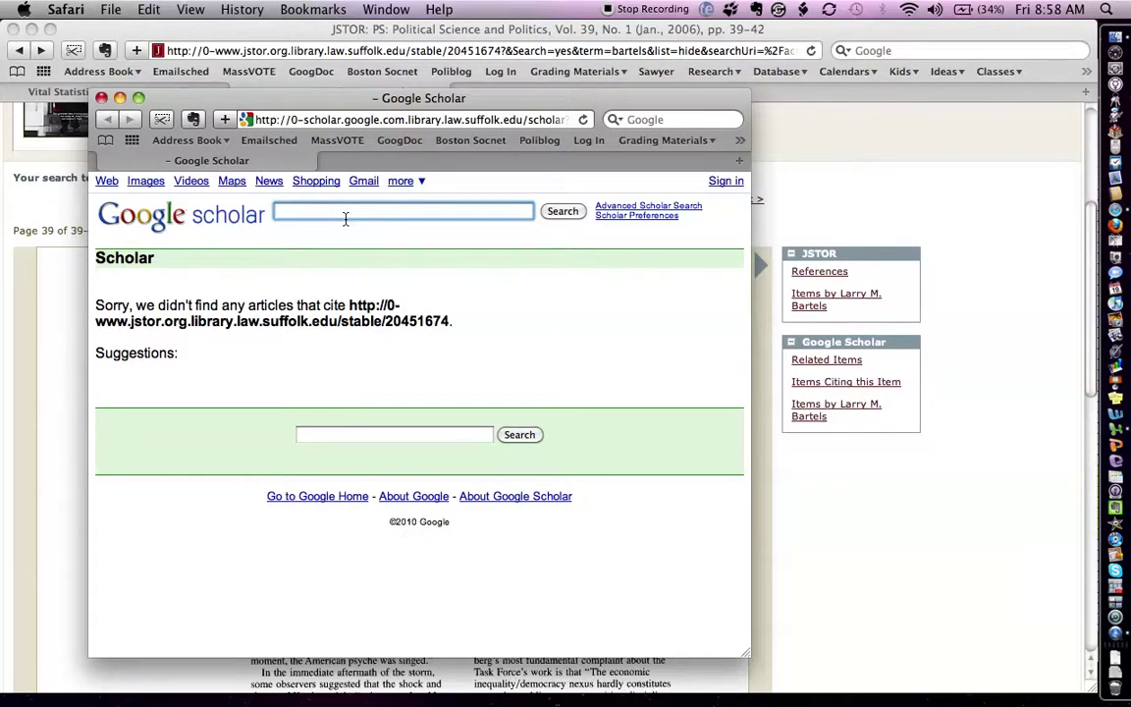
{"action": "type", "text": "inequality and democratic party"}
{"action": "key", "text": "Return"}
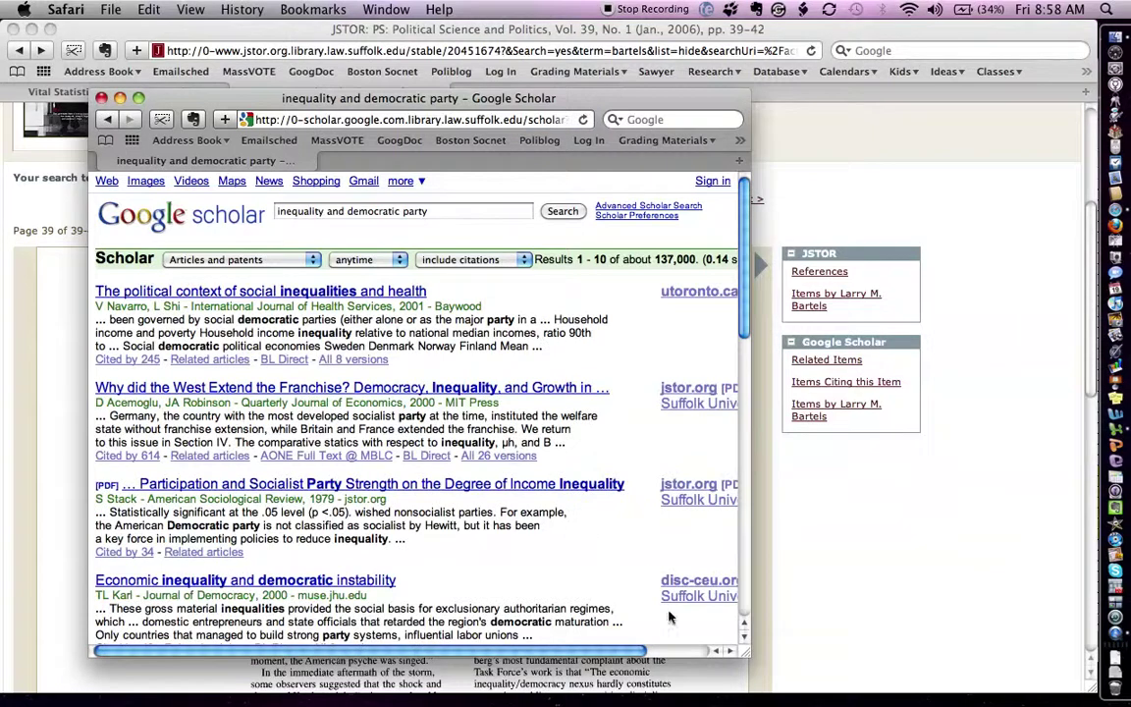
{"action": "left_click_drag", "start_coordinate": [746, 654], "coordinate": [947, 689]}
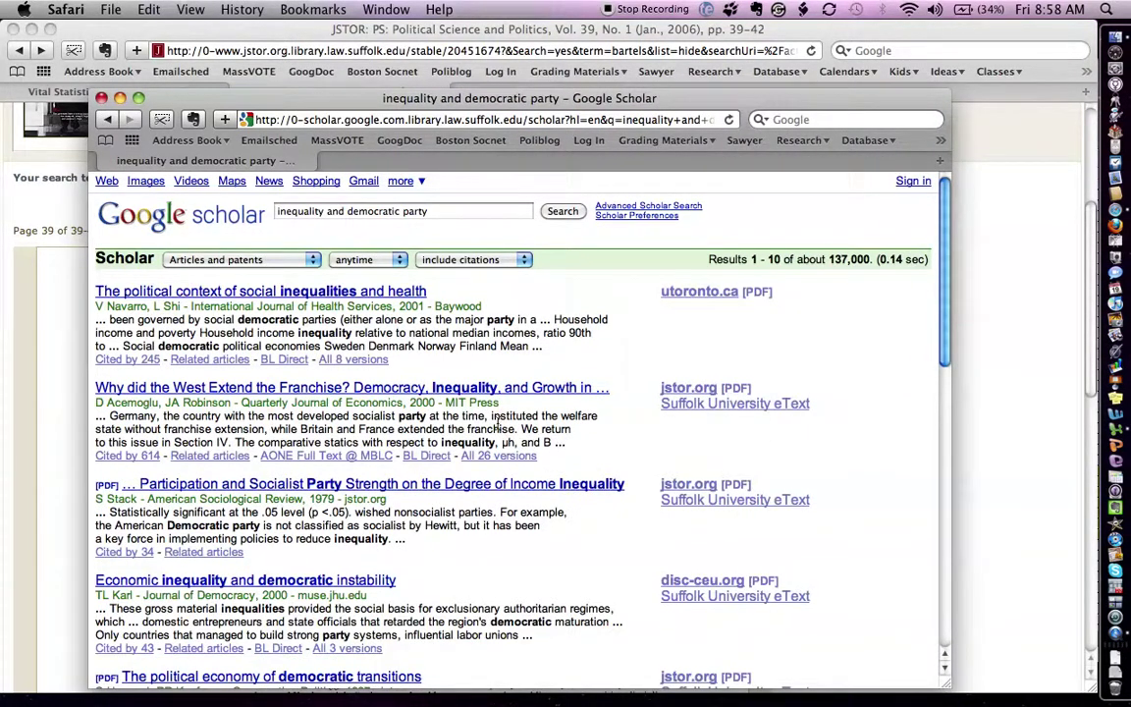
Step: Look through the Google Scholar results and open "Economic inequality and political representation" in Google Books
{"action": "scroll", "coordinate": [498, 422], "scroll_direction": "down", "scroll_amount": 3}
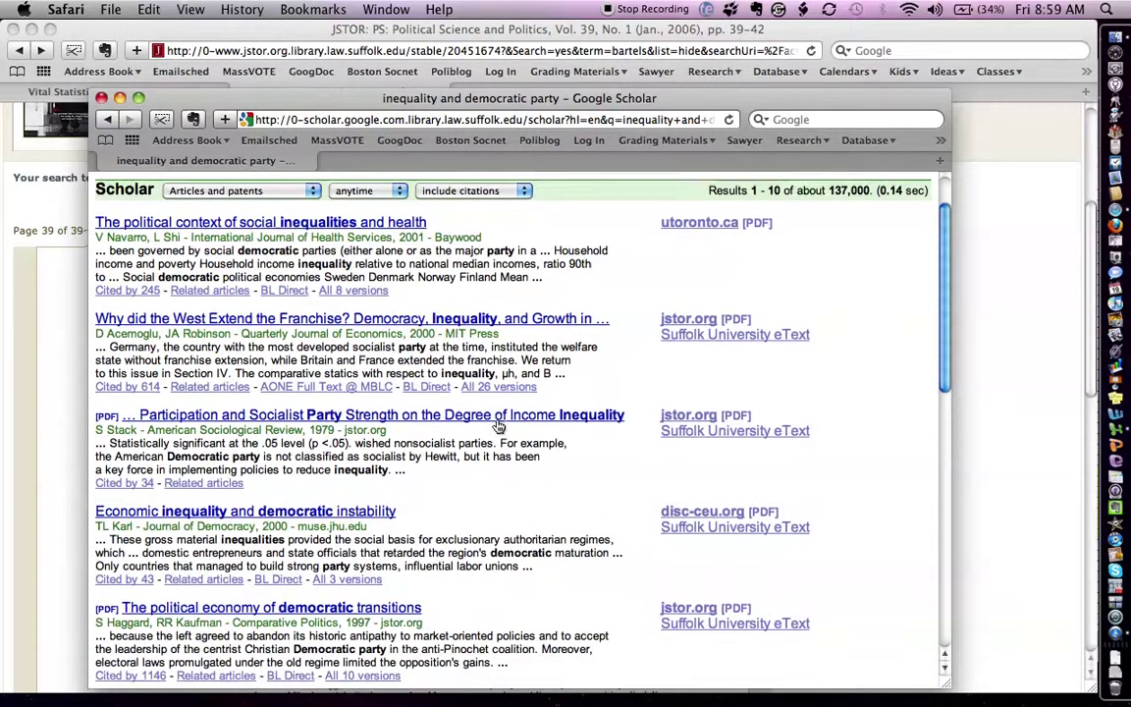
{"action": "scroll", "coordinate": [497, 425], "scroll_direction": "down", "scroll_amount": 2}
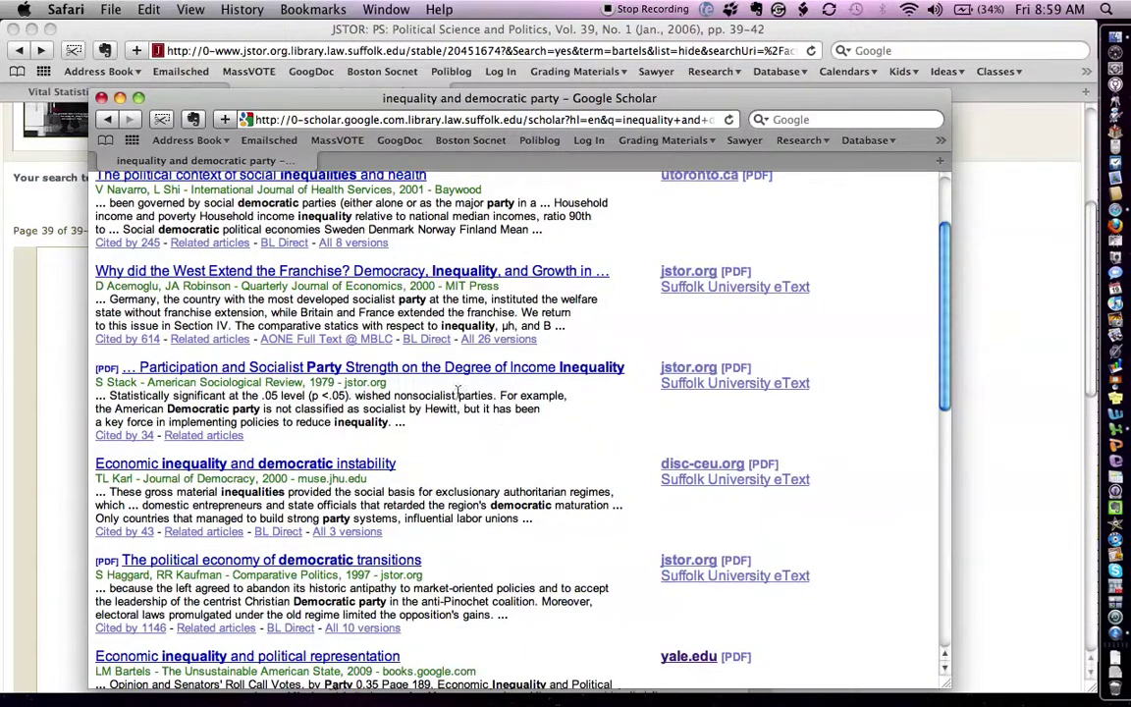
{"action": "scroll", "coordinate": [448, 391], "scroll_direction": "down", "scroll_amount": 5}
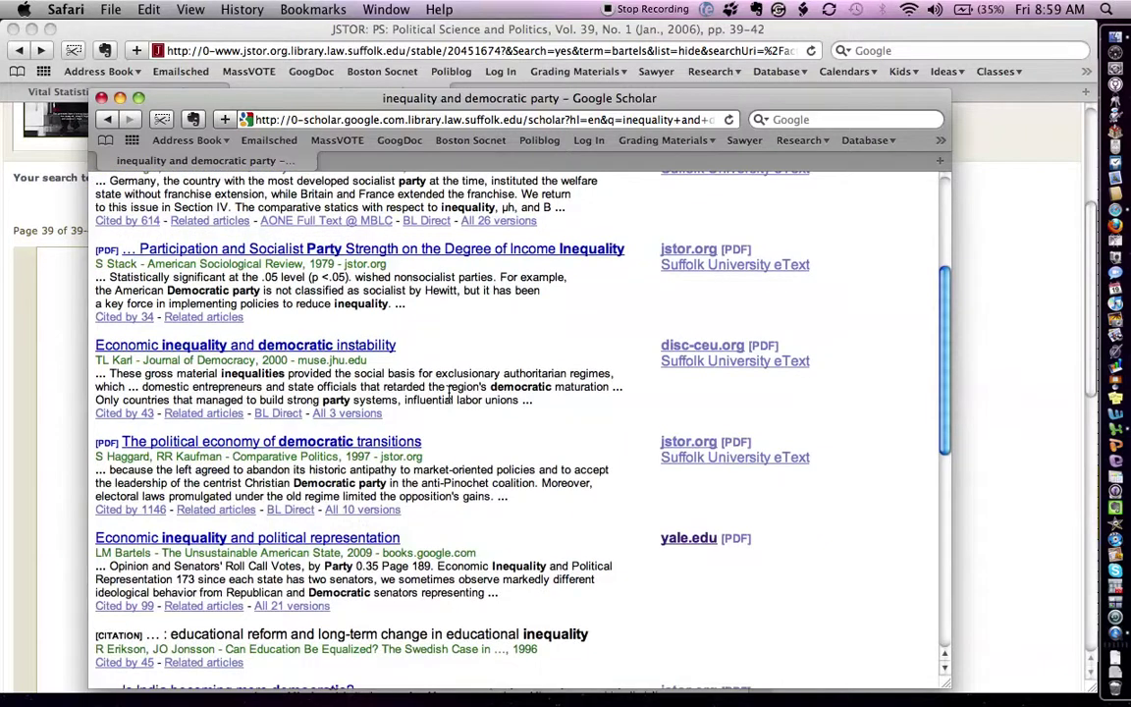
{"action": "scroll", "coordinate": [402, 373], "scroll_direction": "up", "scroll_amount": 2}
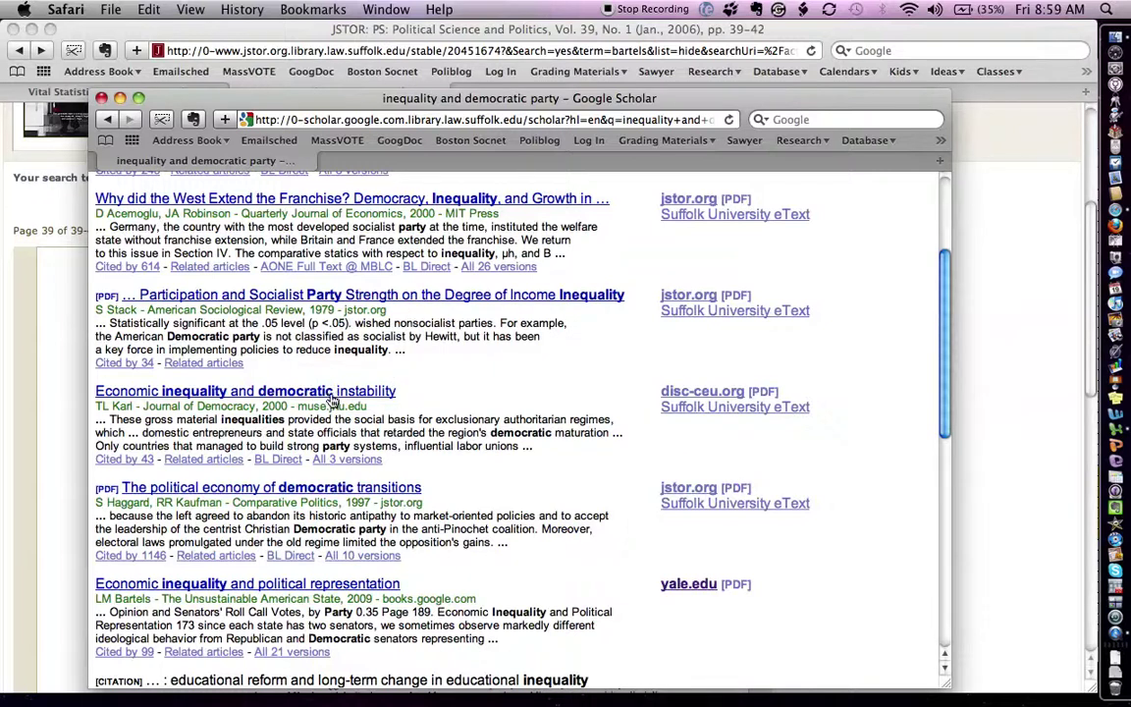
{"action": "scroll", "coordinate": [373, 412], "scroll_direction": "down", "scroll_amount": 3}
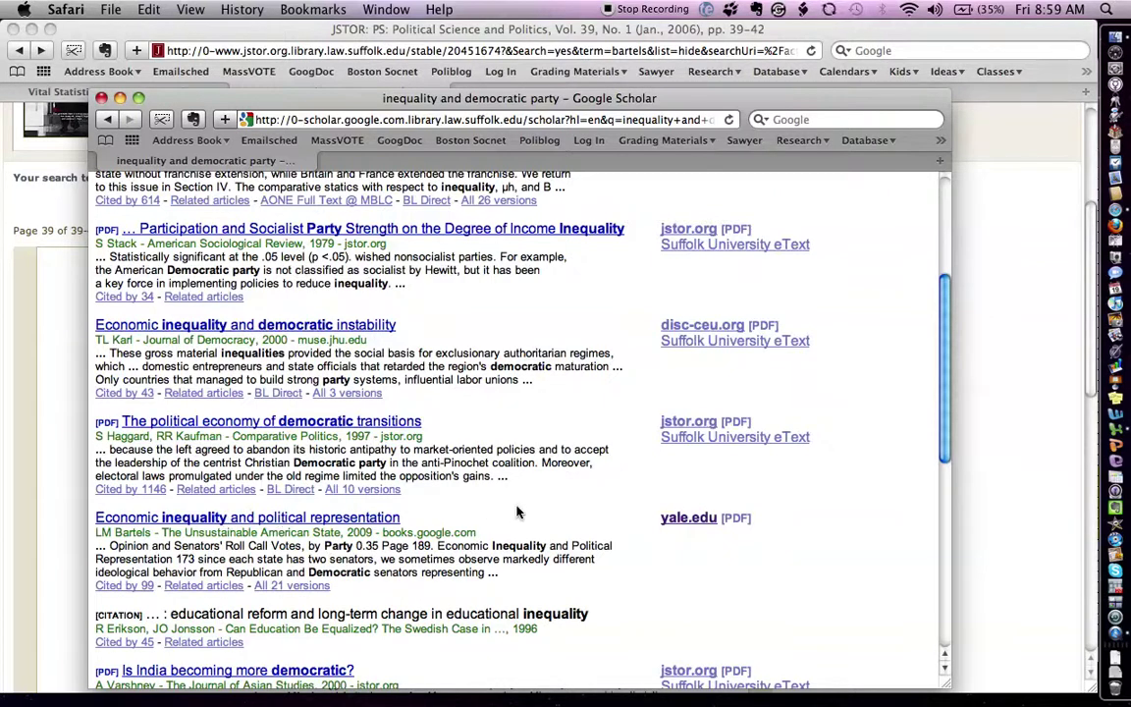
{"action": "left_click", "coordinate": [325, 520]}
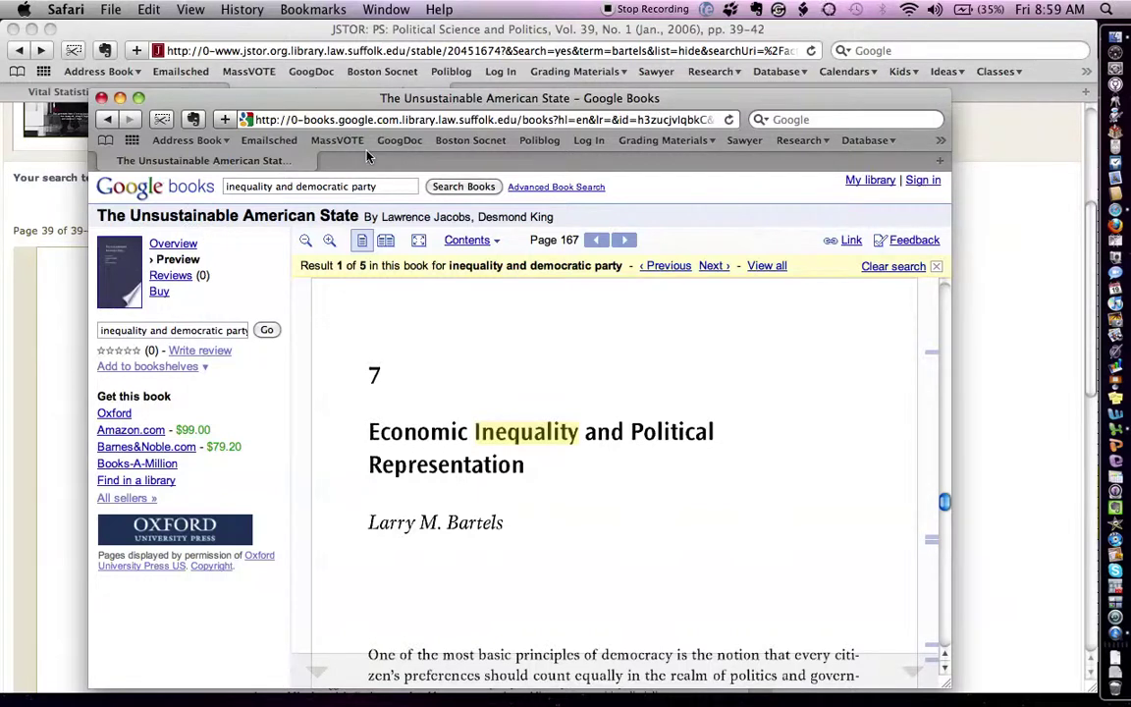
Step: Return to the main browser window and open the Sawyer Library home page in place of the Vital Statistics page
{"action": "left_click", "coordinate": [47, 163]}
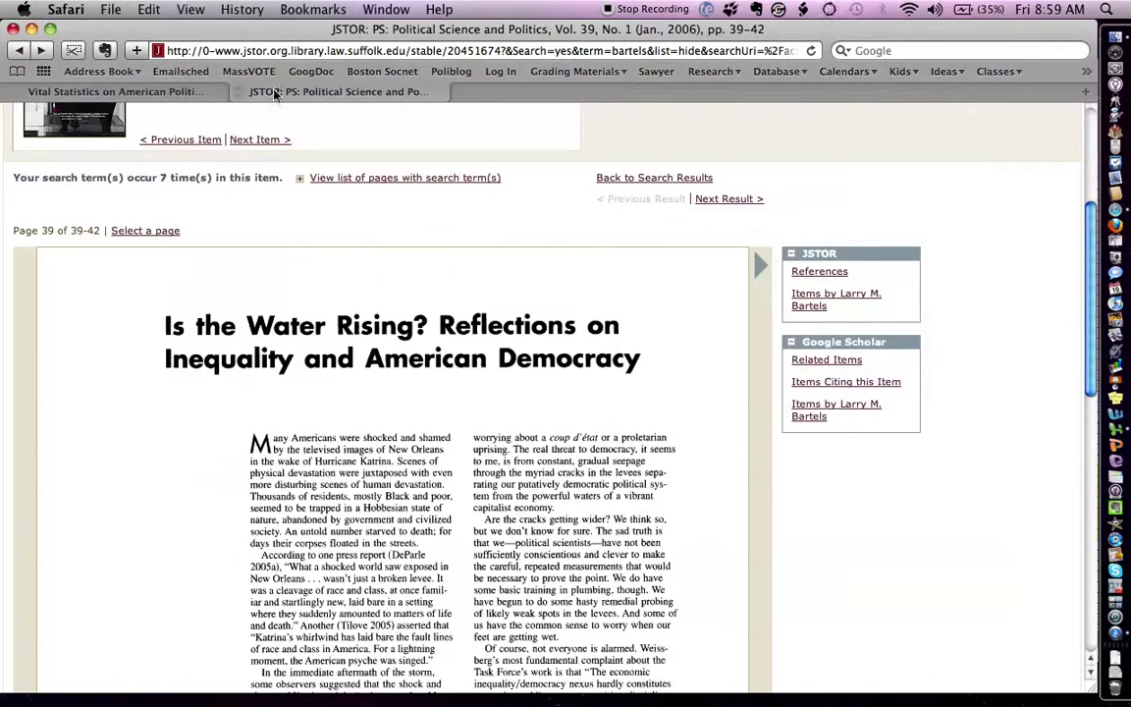
{"action": "left_click", "coordinate": [200, 90]}
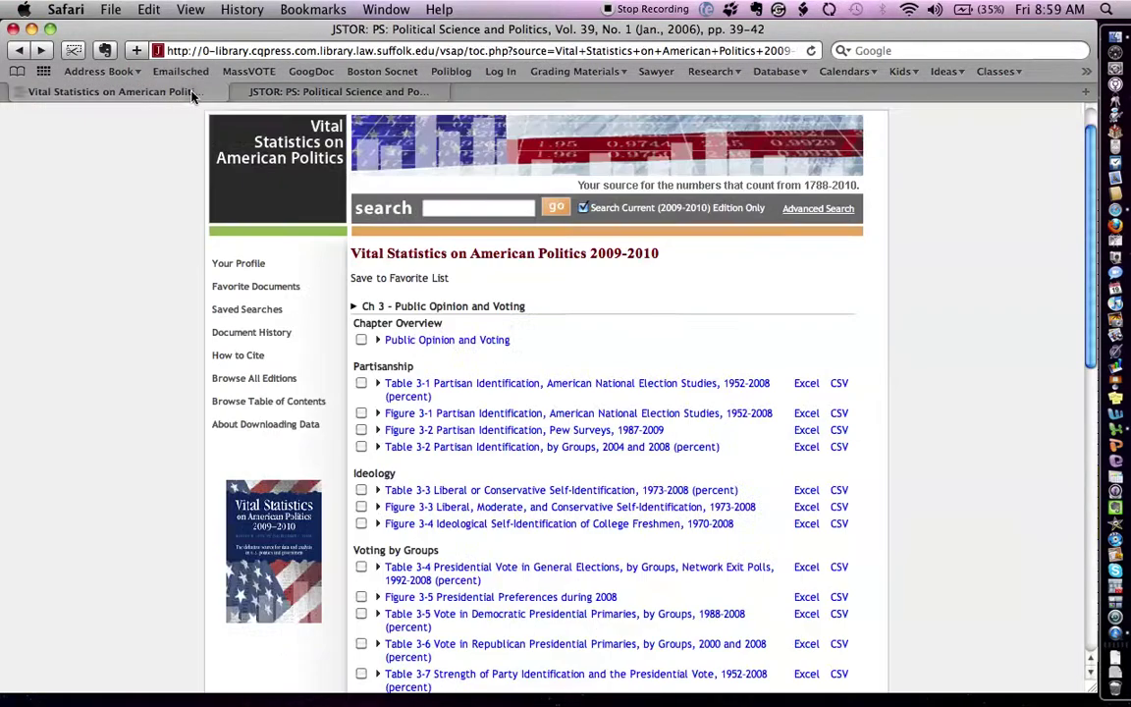
{"action": "left_click", "coordinate": [653, 73]}
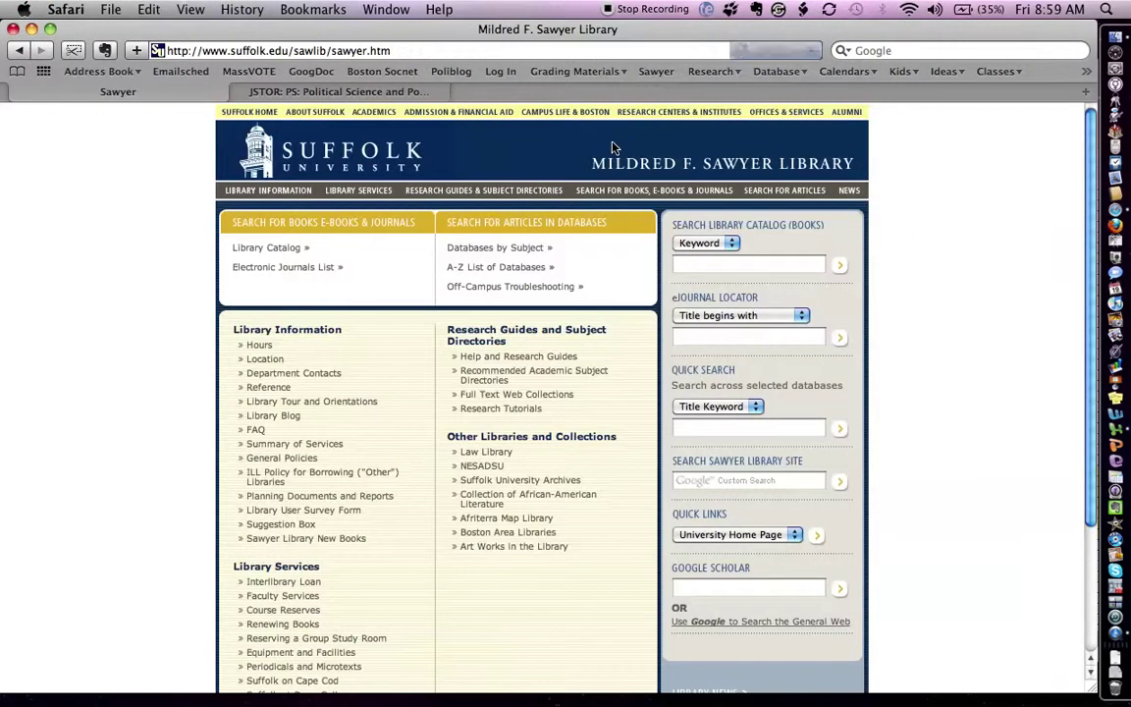
Step: Search the library's book catalog by title for "unsustainable american state"
{"action": "left_click", "coordinate": [704, 260]}
{"action": "left_click", "coordinate": [703, 254]}
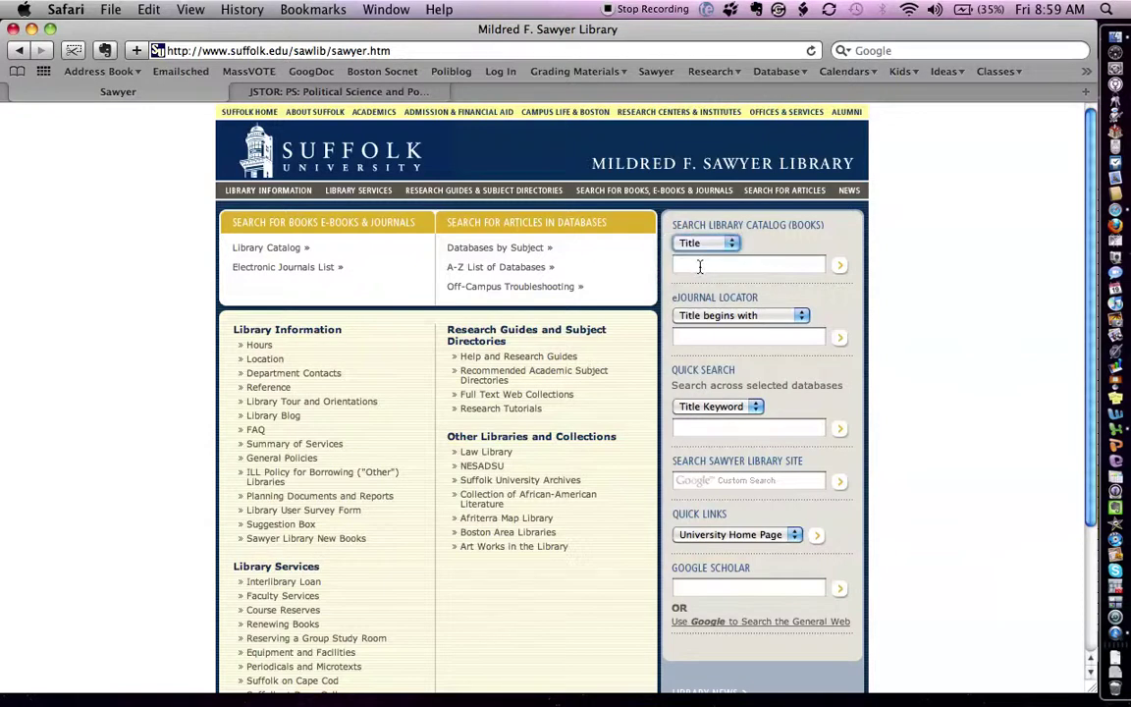
{"action": "left_click", "coordinate": [699, 265]}
{"action": "type", "text": "uns"}
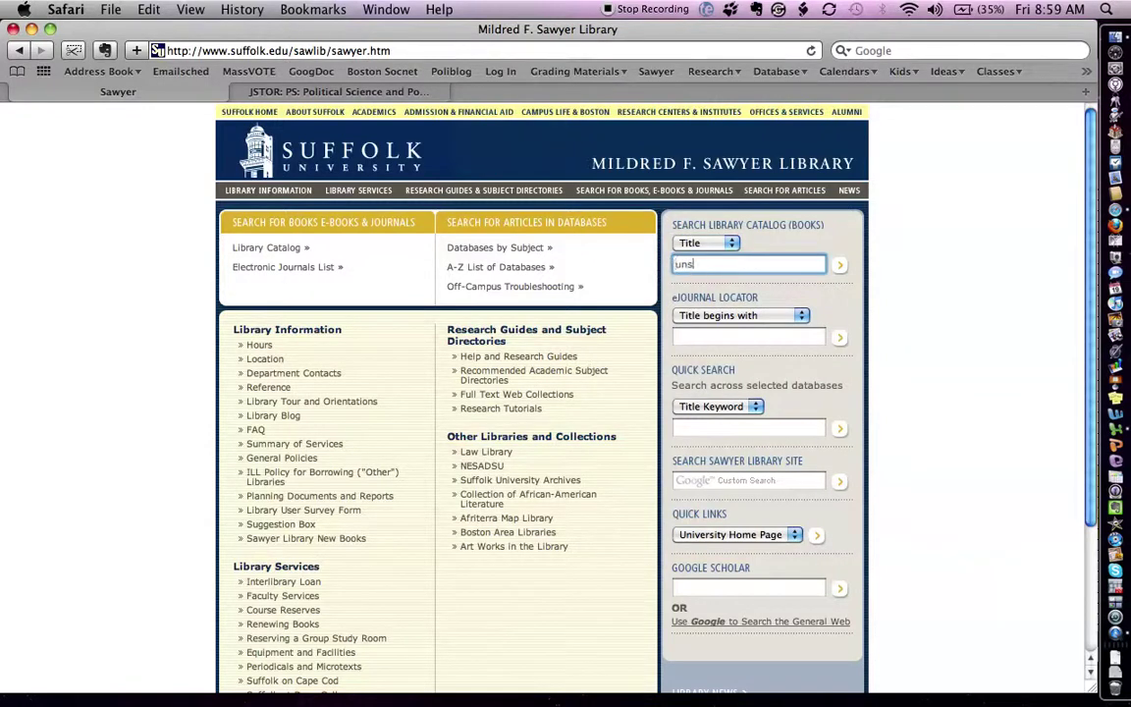
{"action": "type", "text": "ustainable american state"}
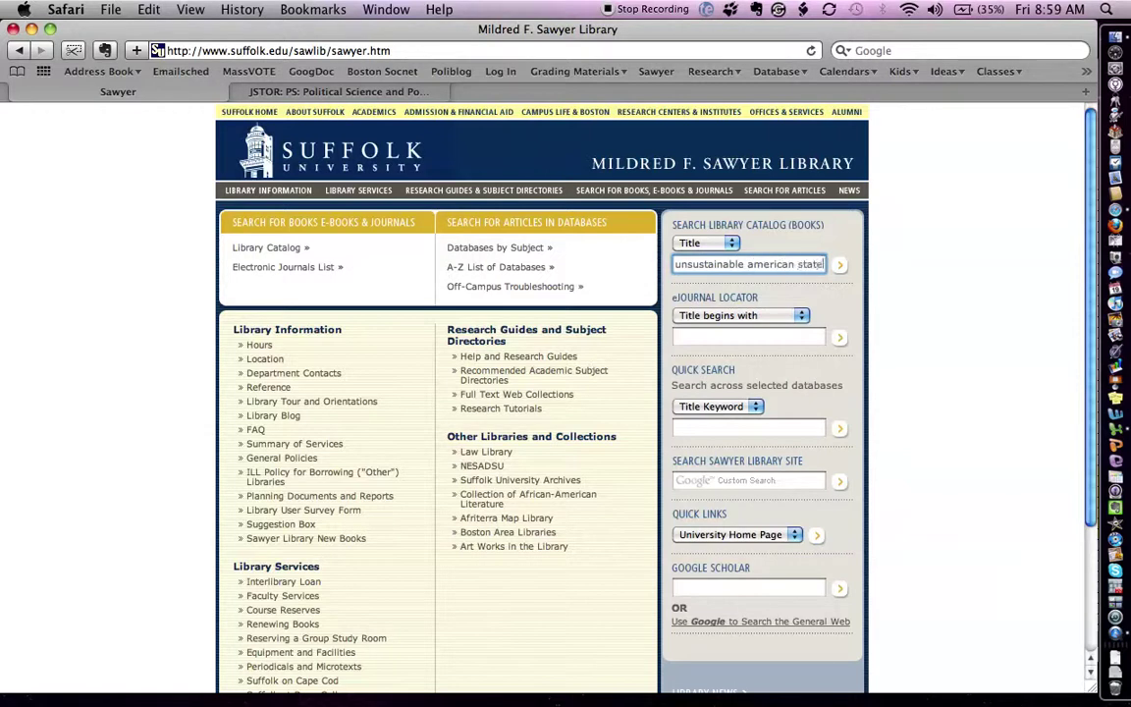
{"action": "key", "text": "Return"}
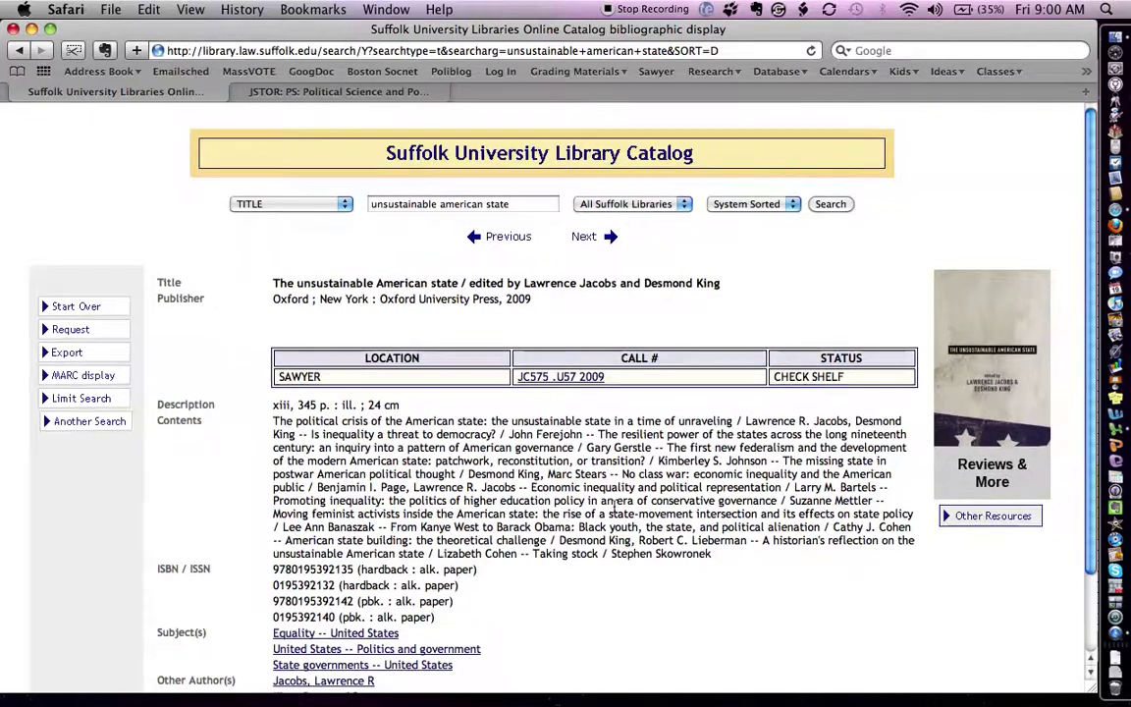
Step: Review the book's catalog record and contents, then return to the JSTOR article page
{"action": "scroll", "coordinate": [615, 506], "scroll_direction": "down", "scroll_amount": 1}
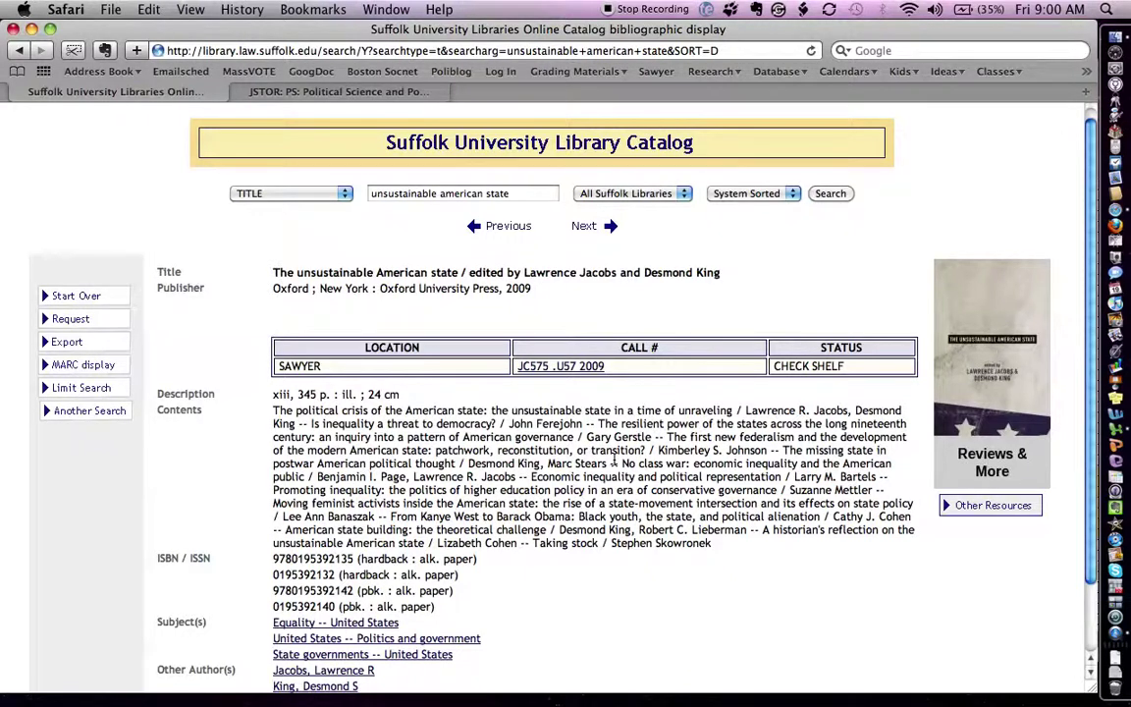
{"action": "left_click", "coordinate": [339, 91]}
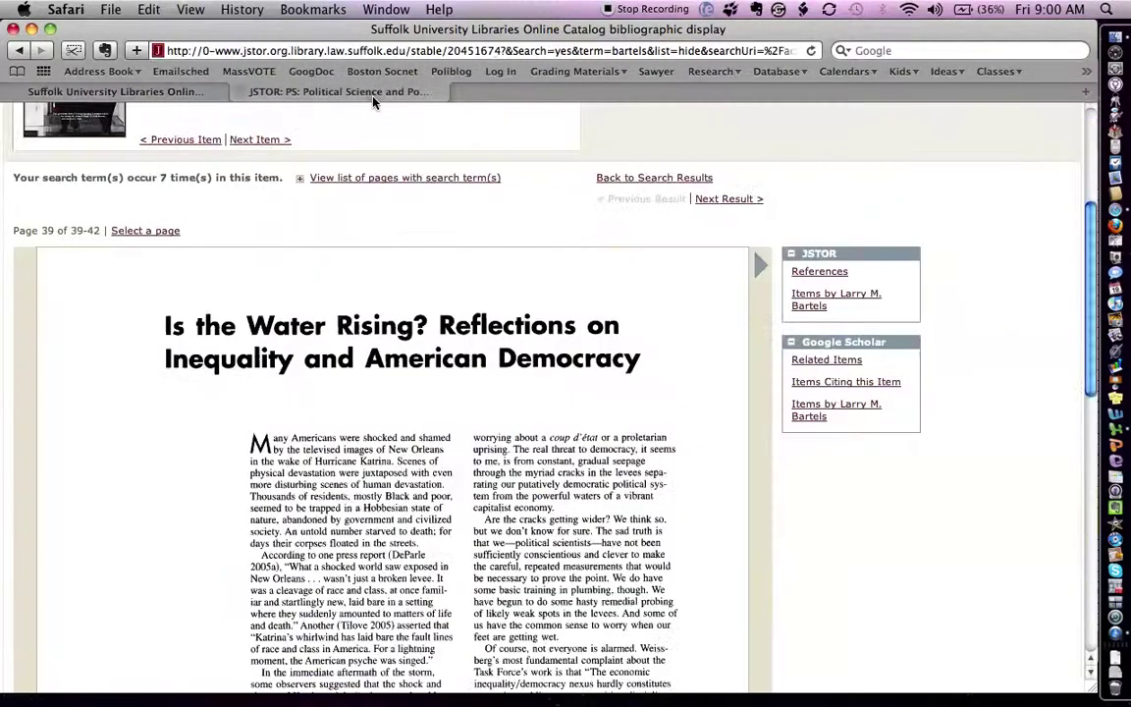